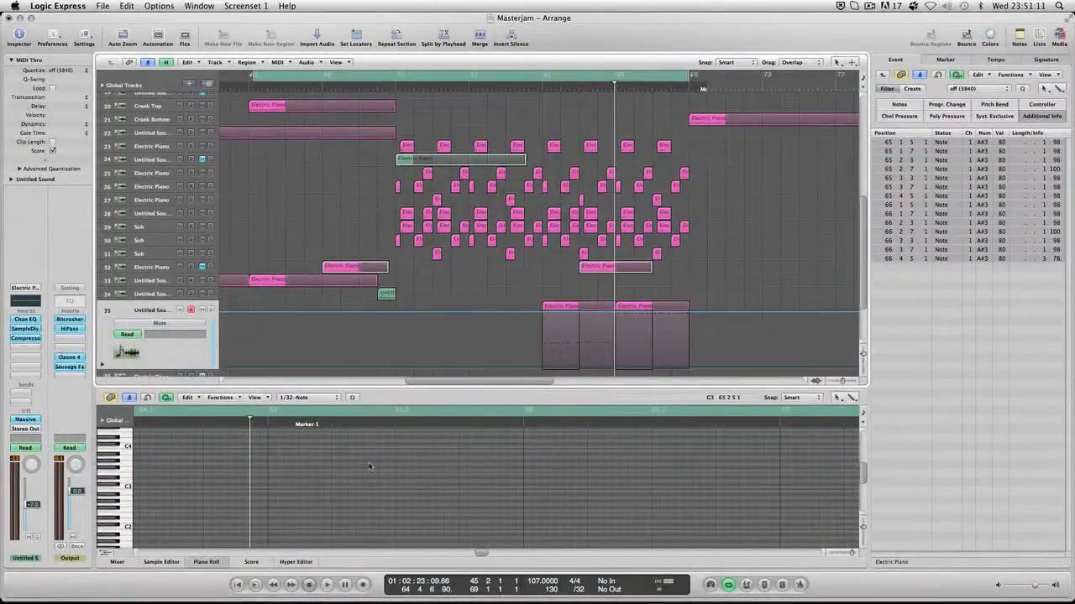
Step: Examine the mixer channel strips of the bass tracks, starting from Electric Piano track 26
click(164, 188)
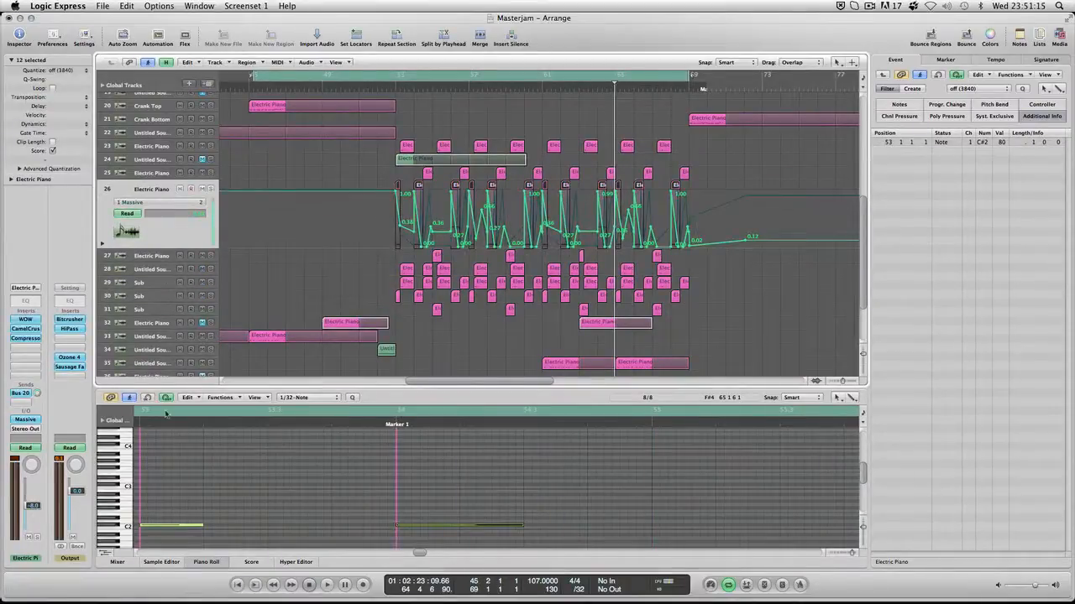
click(117, 561)
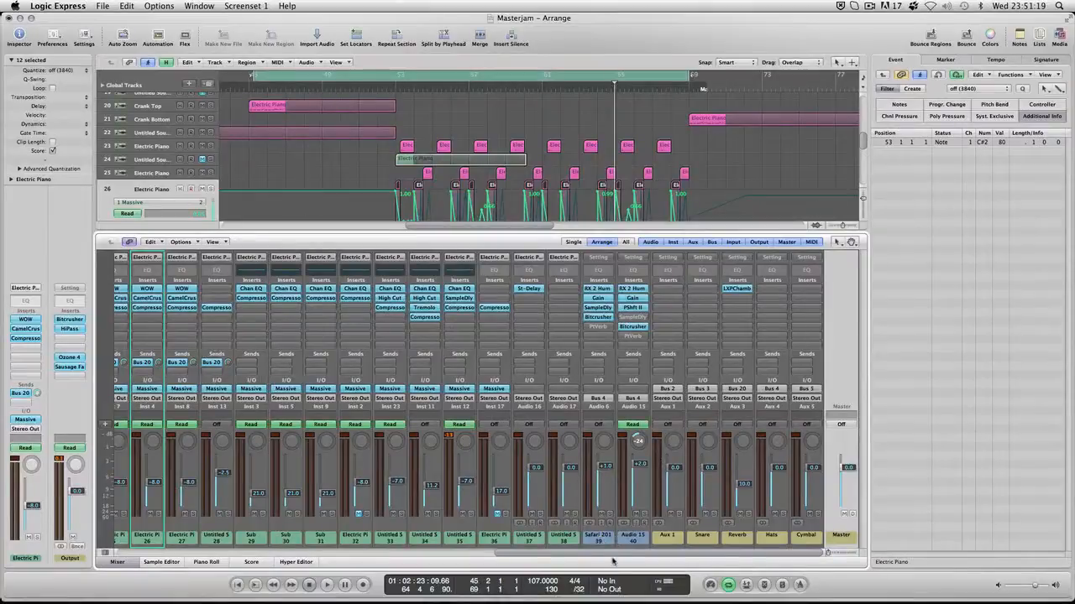
drag(613, 555, 601, 555)
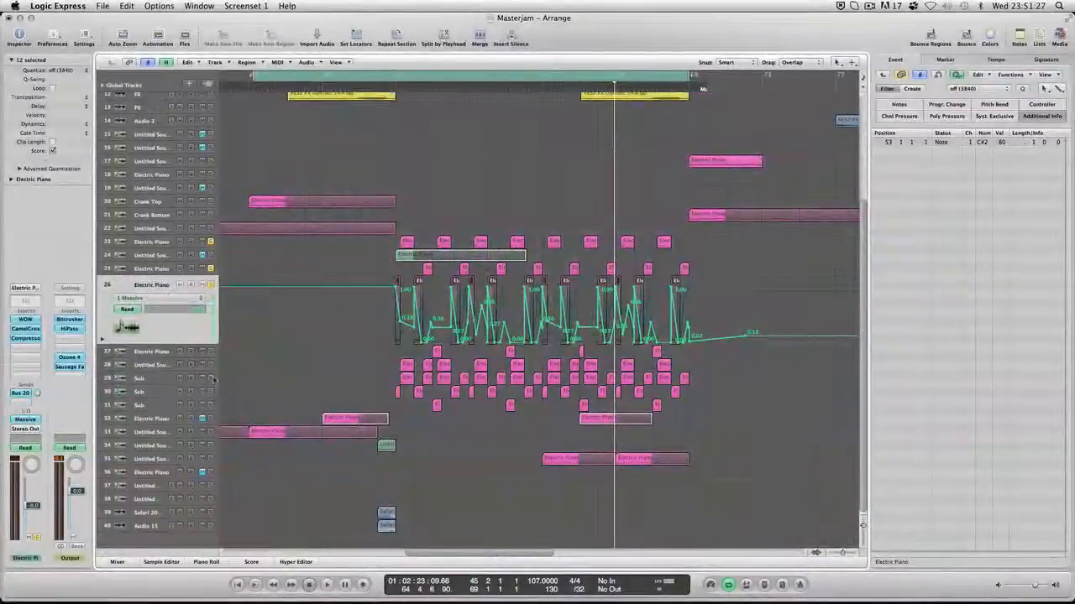
Step: Solo tracks 27 to 31 along with the other bass tracks, and play the section with the cycle starting at bar 53
drag(211, 353, 216, 402)
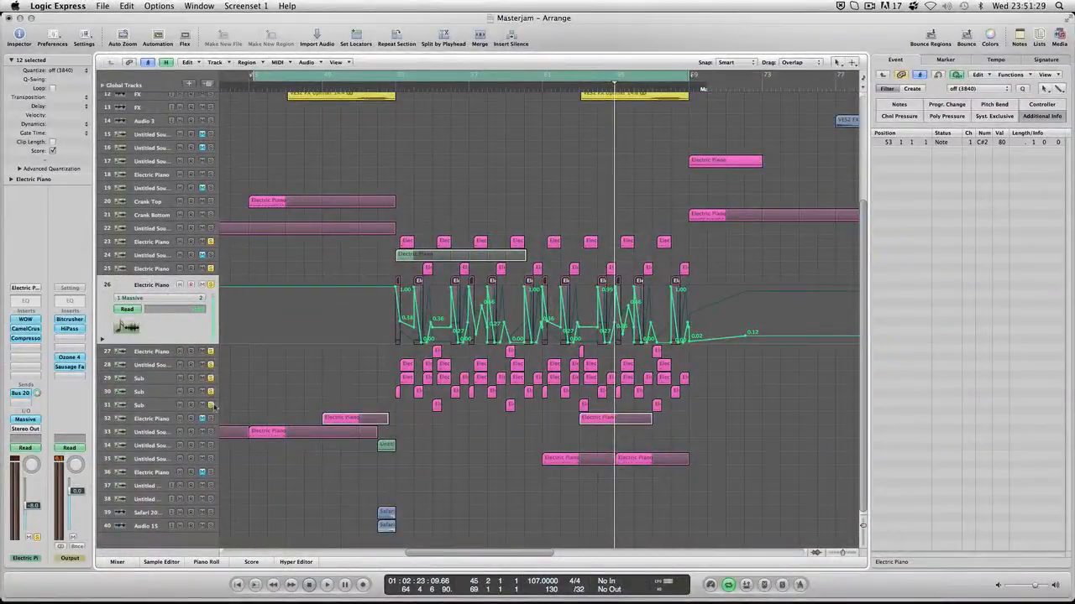
double_click(248, 79)
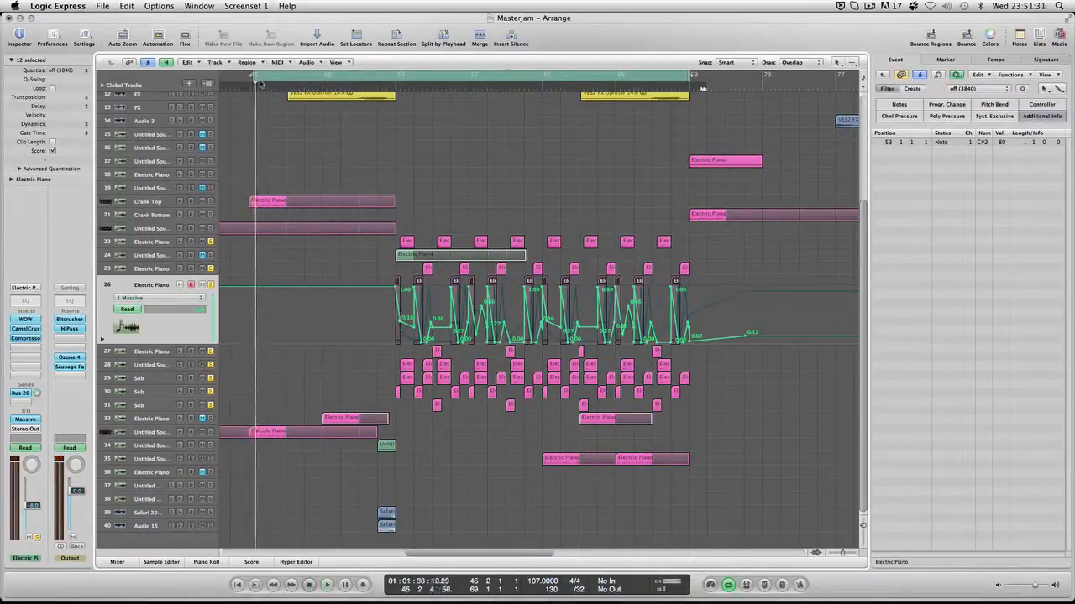
drag(256, 79, 391, 84)
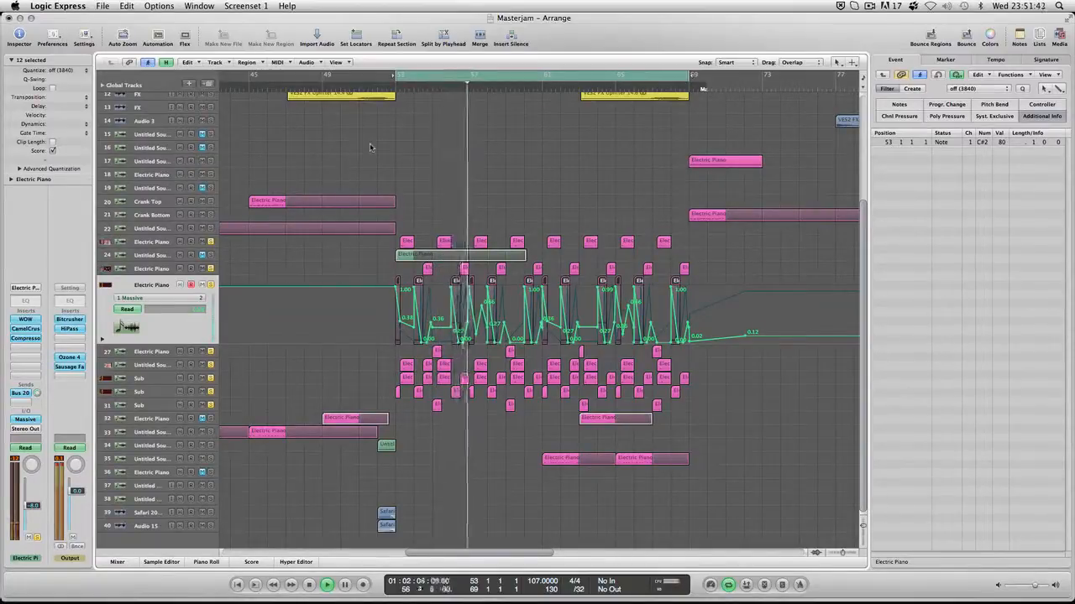
Step: Unsolo tracks 25 to 31 so only Electric Piano track 23 is soloed, and select track 23
click(856, 554)
click(855, 554)
click(855, 554)
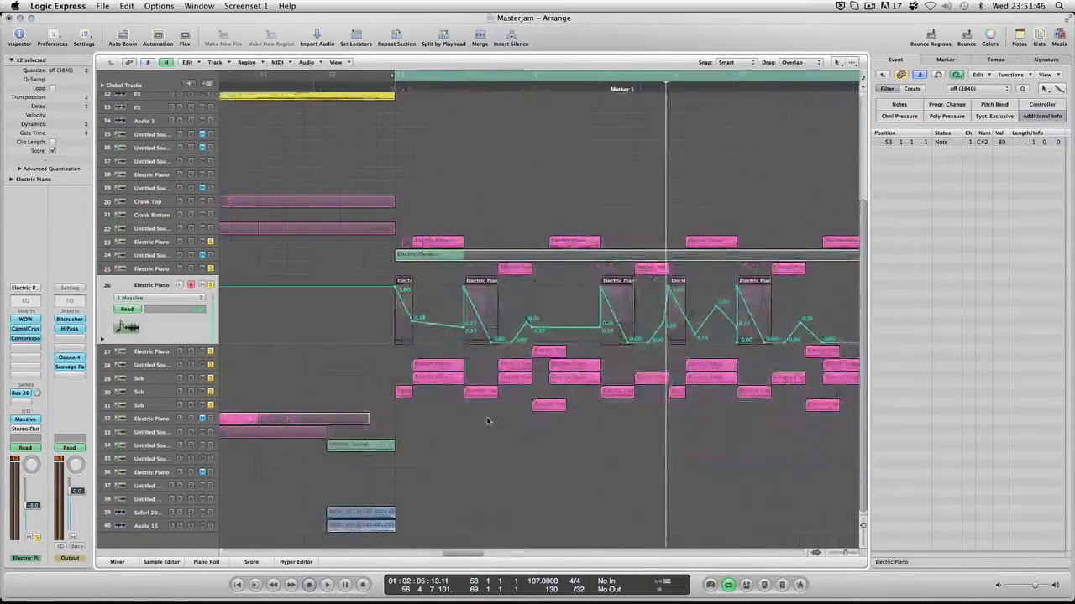
click(209, 269)
drag(210, 352, 210, 400)
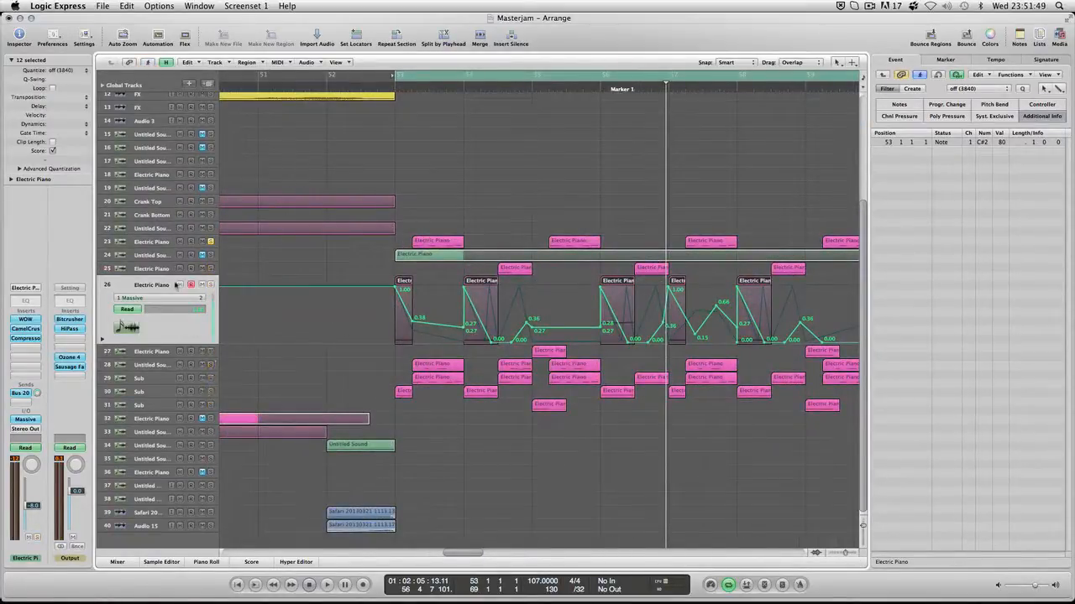
click(167, 242)
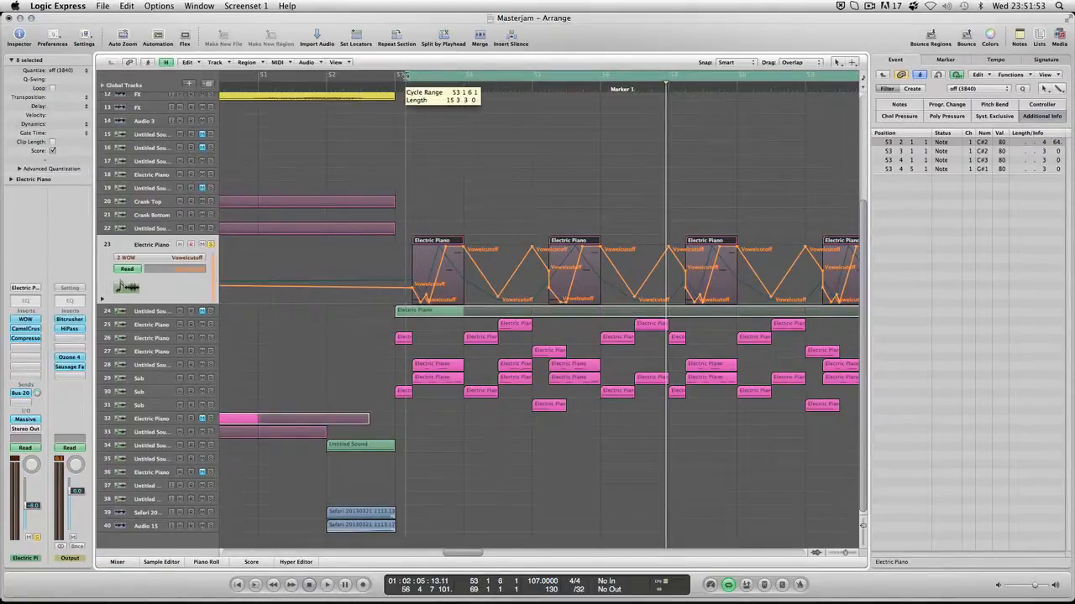
Step: Shorten the cycle range to the first region on track 23 in bar 53, and play it to audition the sound
key(space)
key(space)
drag(411, 77, 420, 78)
click(420, 78)
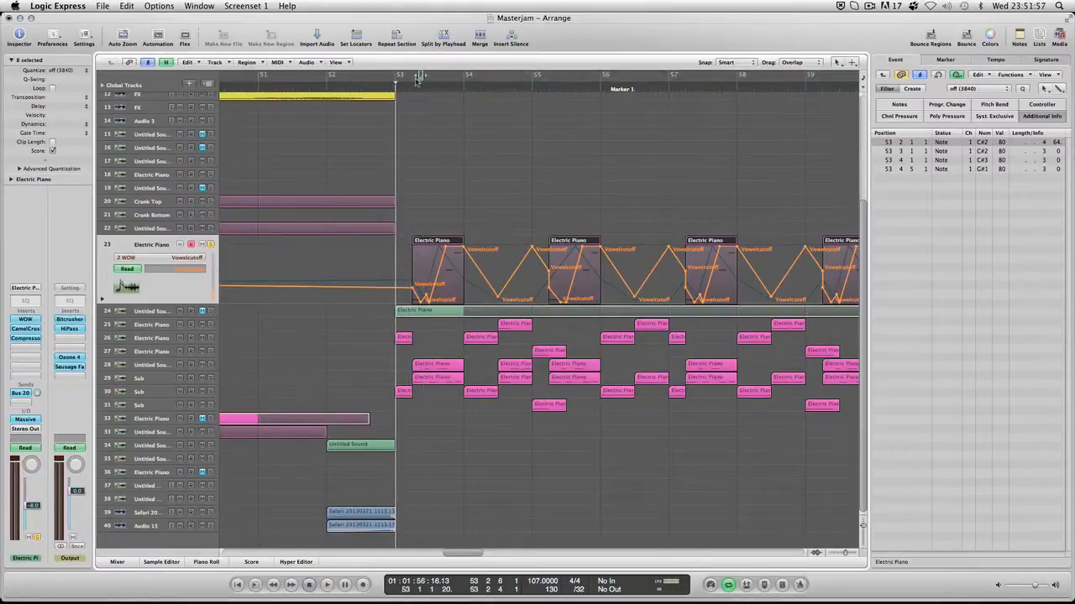
click(420, 77)
key(space)
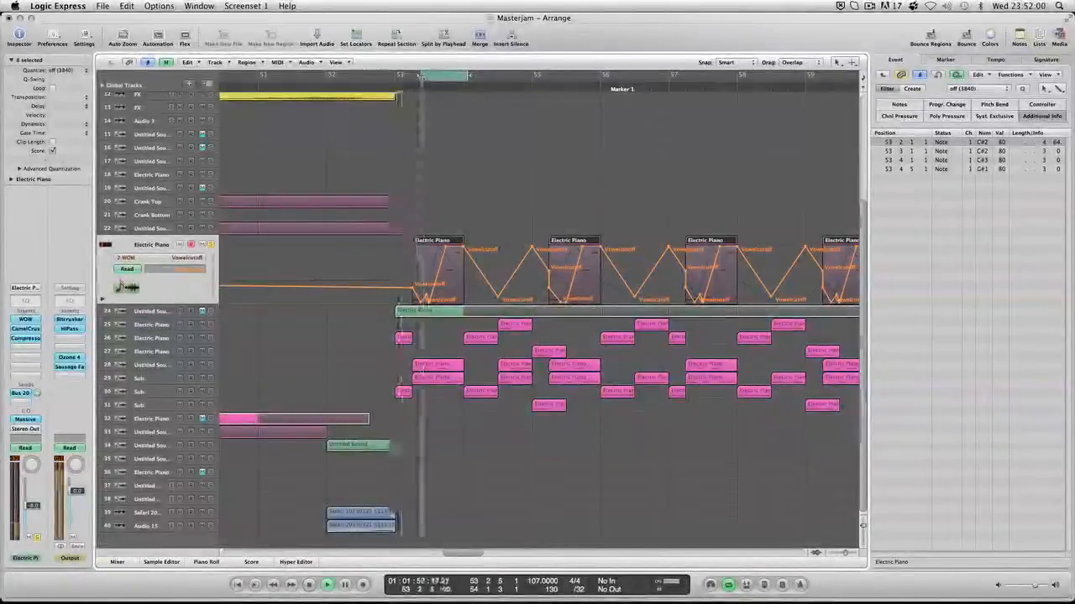
key(space)
drag(476, 81, 471, 80)
key(space)
key(space)
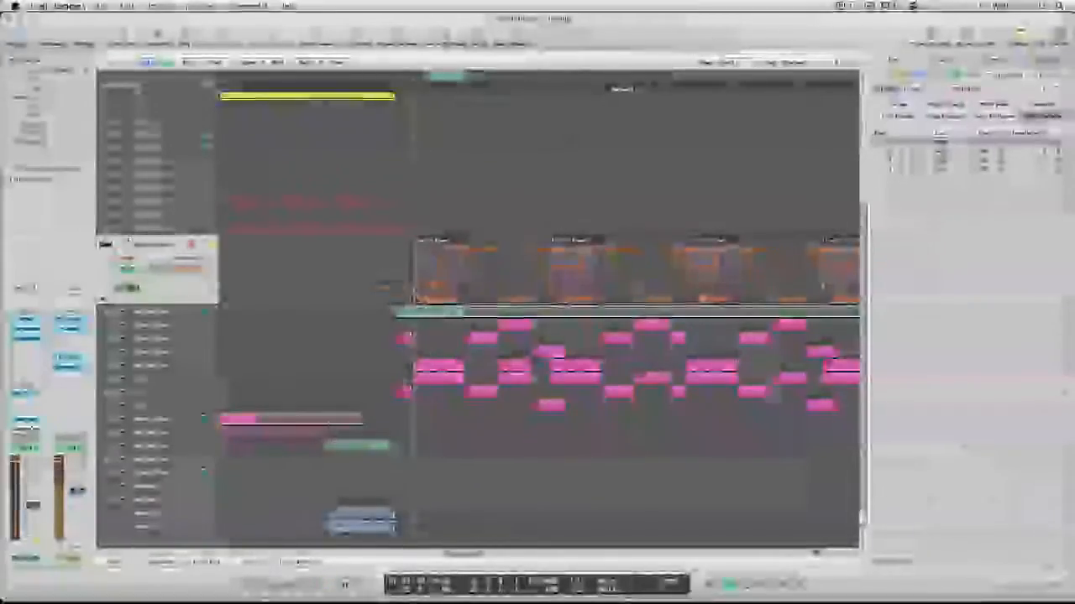
Step: Show the computer-keyboard note input, set it to octave 2, audition notes on track 23 and move it clear of the first regions
key(Caps_Lock)
key(g)
key(g)
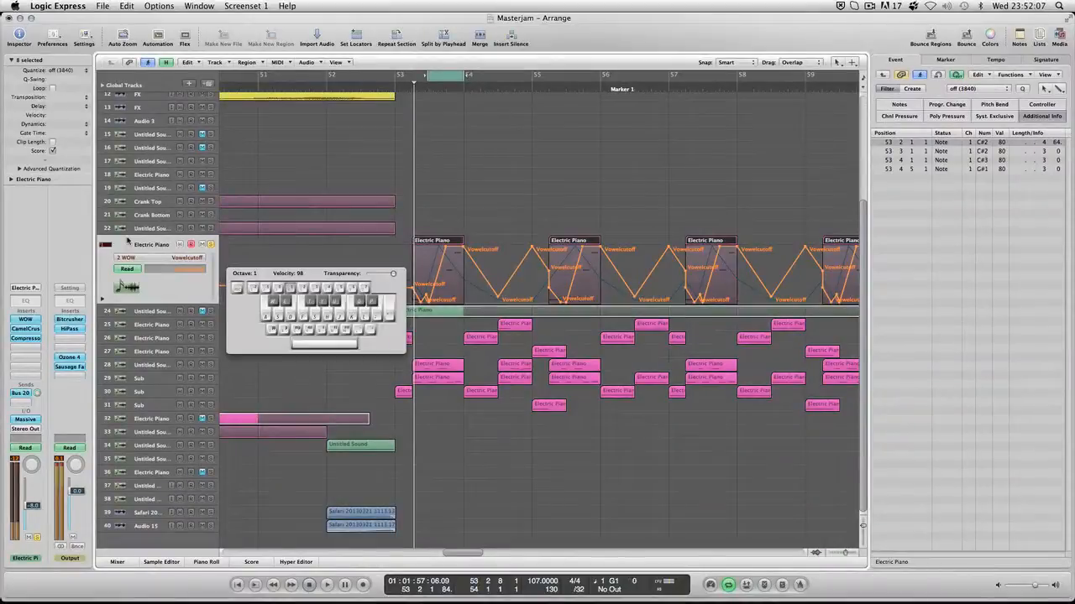
key(x)
key(g)
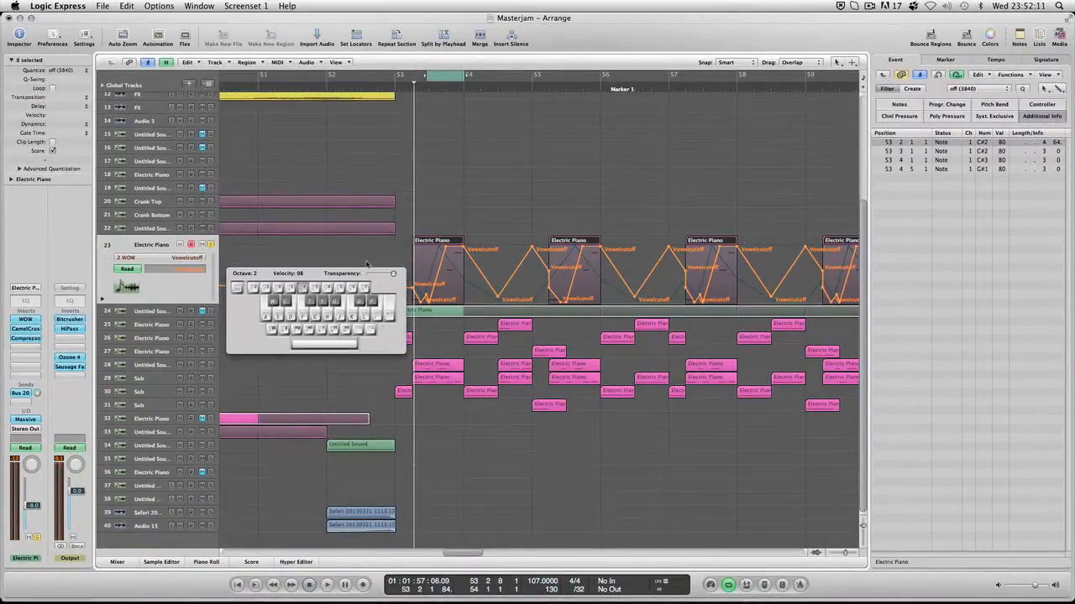
drag(367, 270, 688, 362)
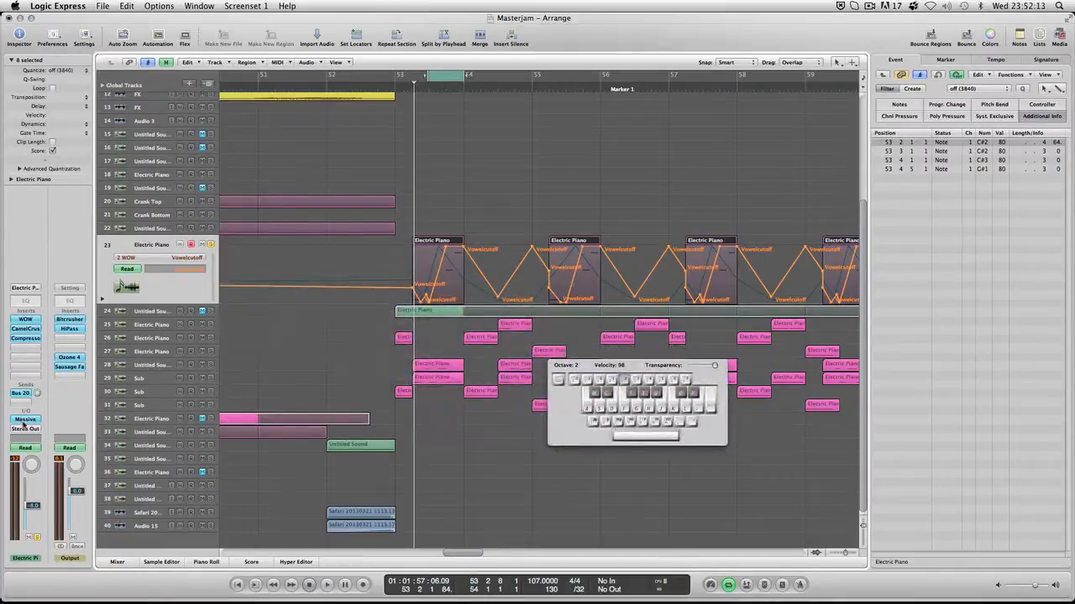
Step: Open the Massive instrument of track 23, and arrange its window and the note keyboard so they do not overlap
click(24, 420)
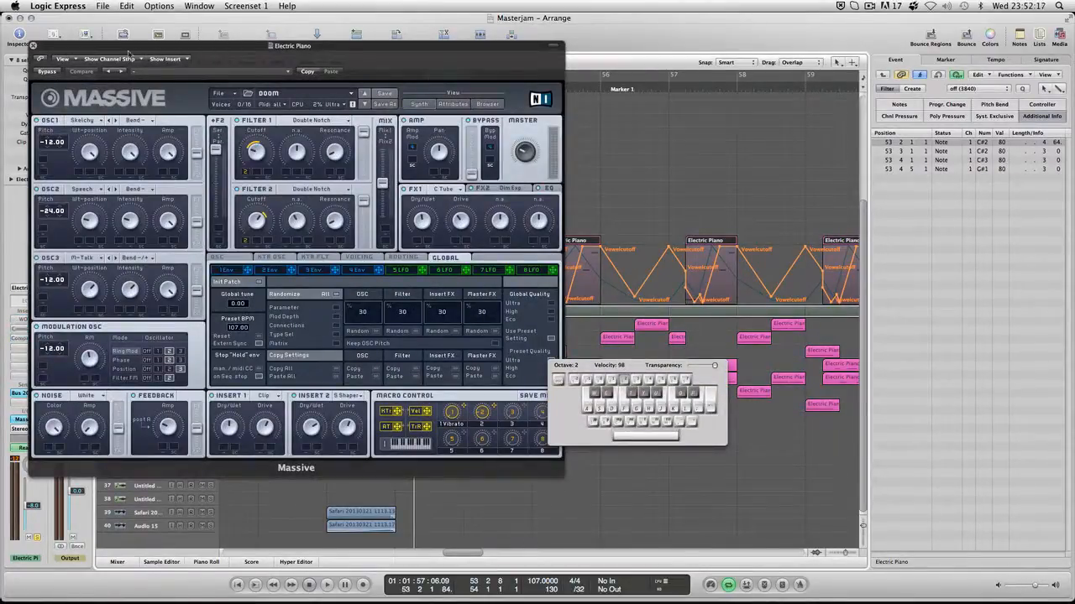
drag(128, 53, 335, 85)
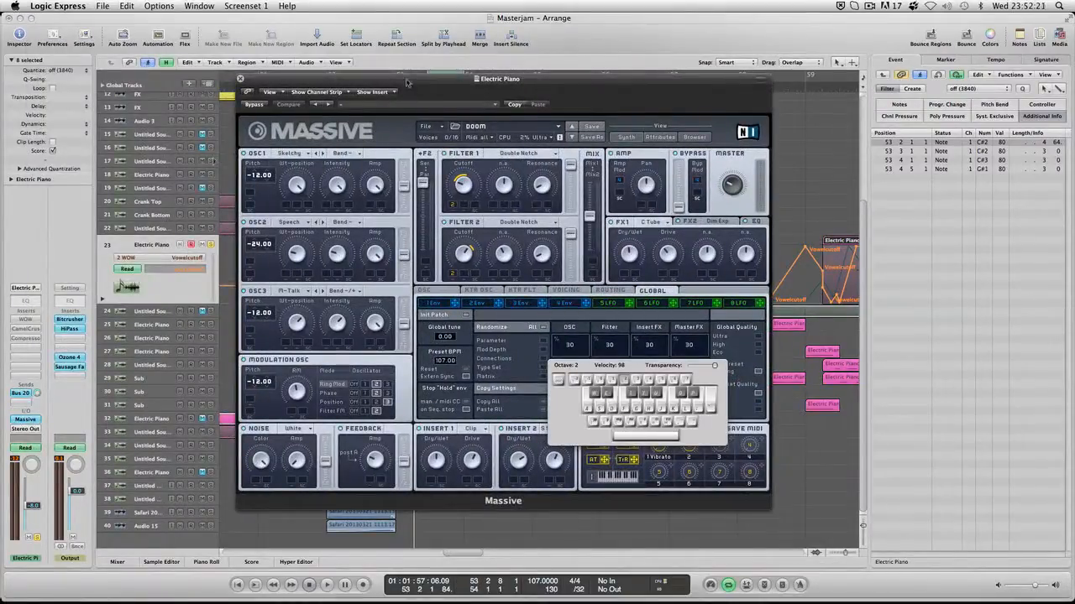
drag(601, 358, 859, 252)
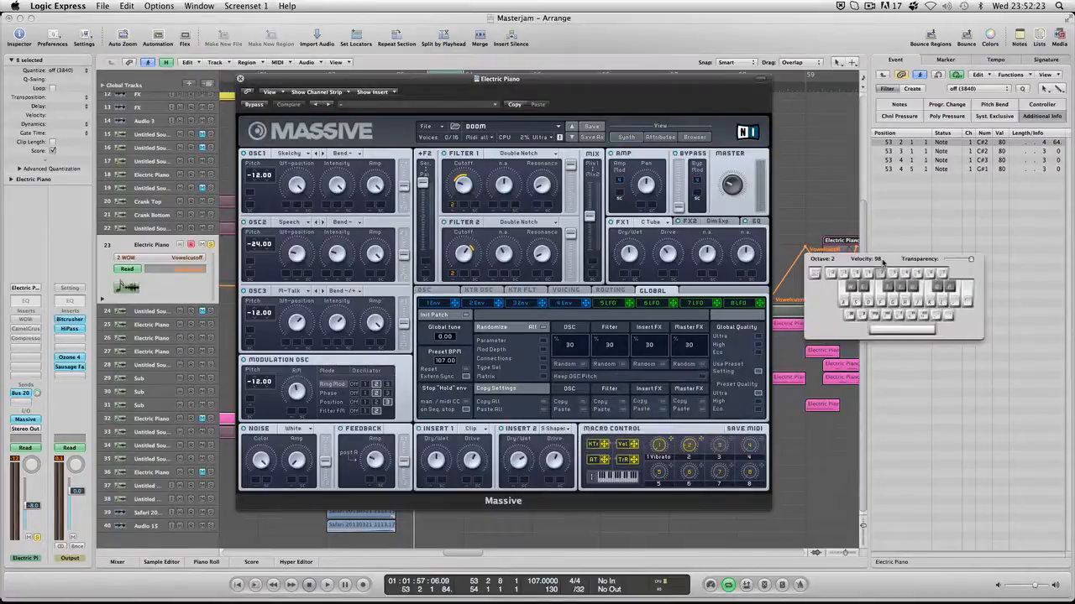
Step: Bypass track 23's insert effects and its Bus 20 reverb send, and audition the dry DOOM patch with a few notes
key(s)
key(h)
click(21, 393)
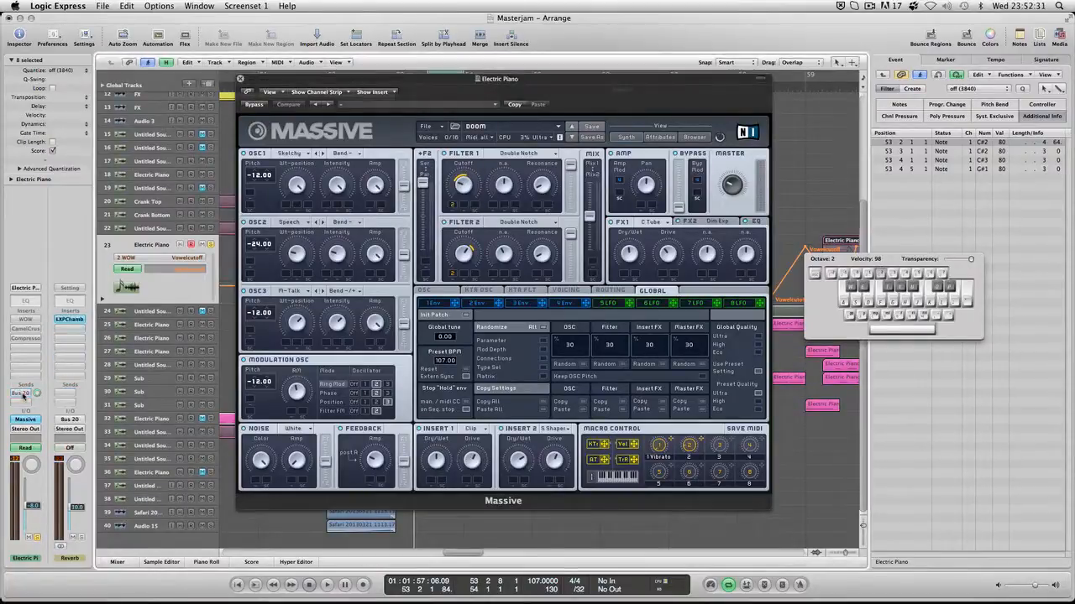
key(h)
key(d)
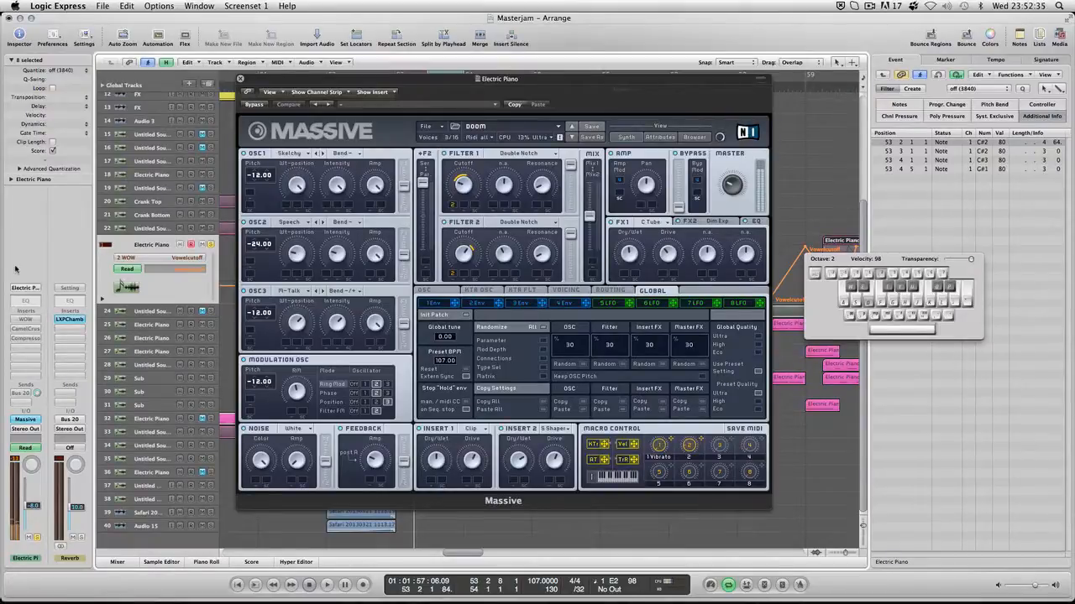
key(f)
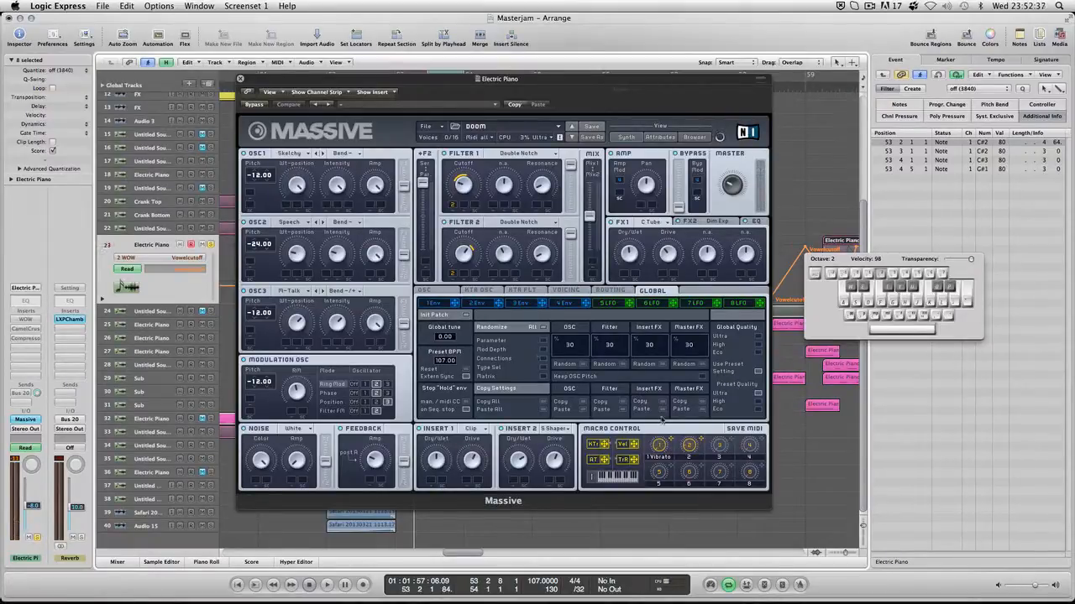
Step: Sweep macro control 2 in Massive while playing a note to audition the filter movement
drag(693, 449, 696, 401)
key(g)
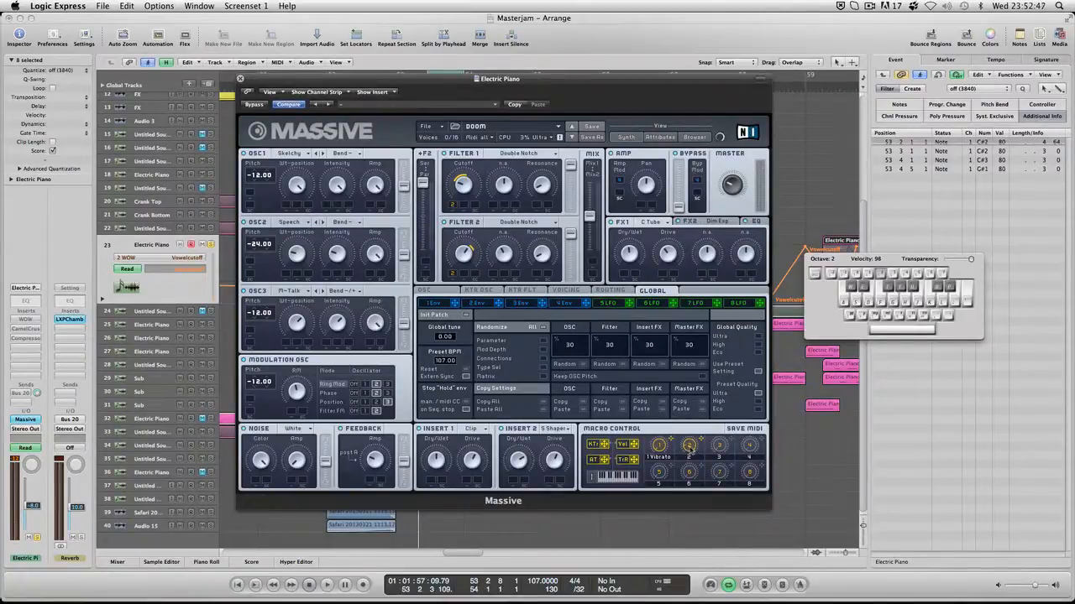
key(g)
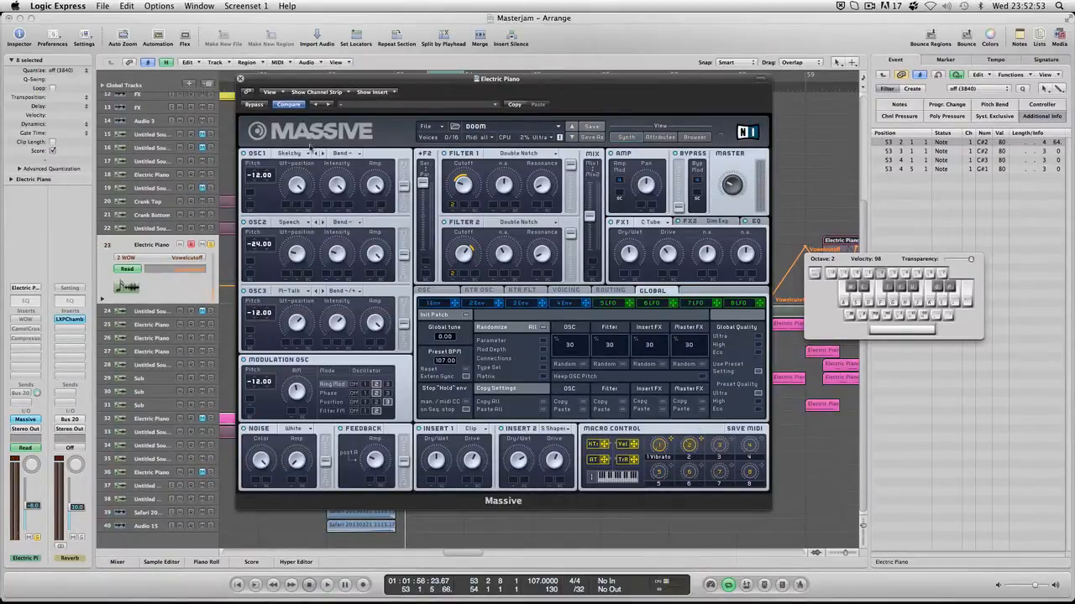
Step: Inspect the wavetable choices of OSC1 and OSC2 in the Massive patch
click(293, 154)
click(288, 149)
click(292, 159)
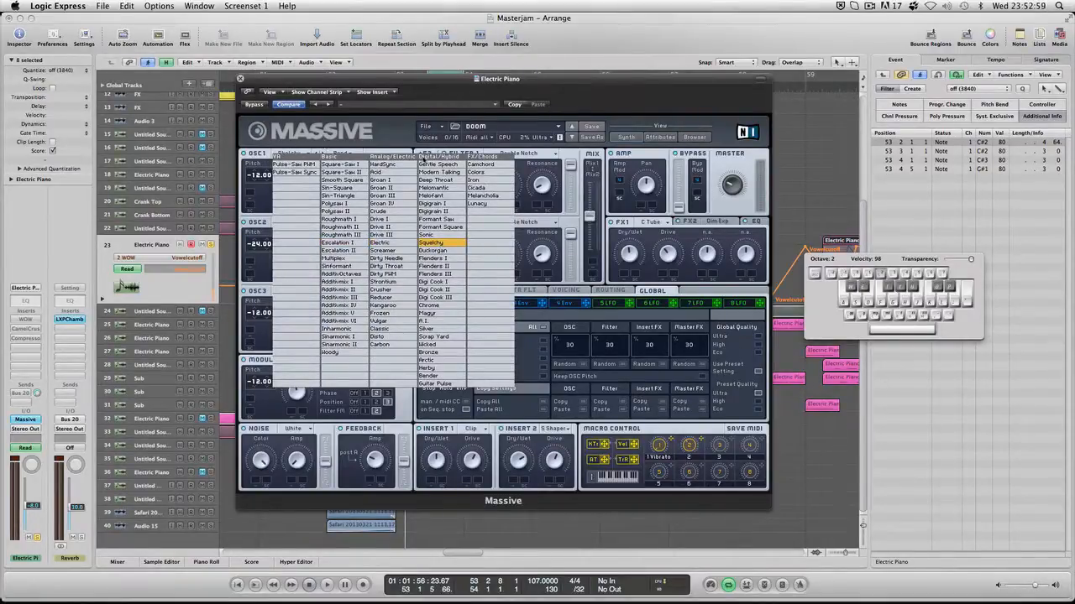
click(343, 144)
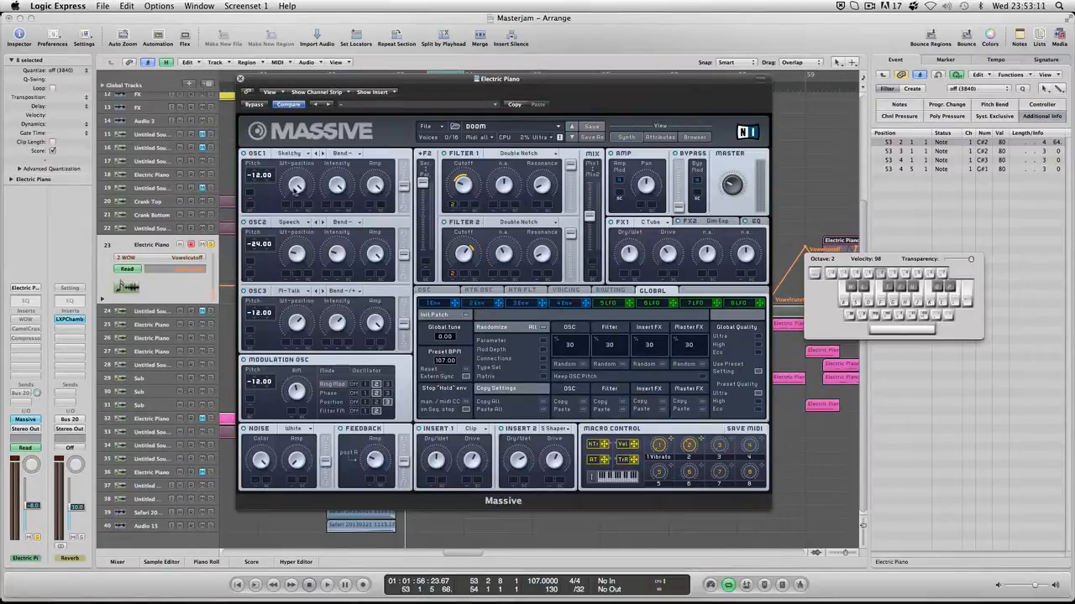
click(295, 223)
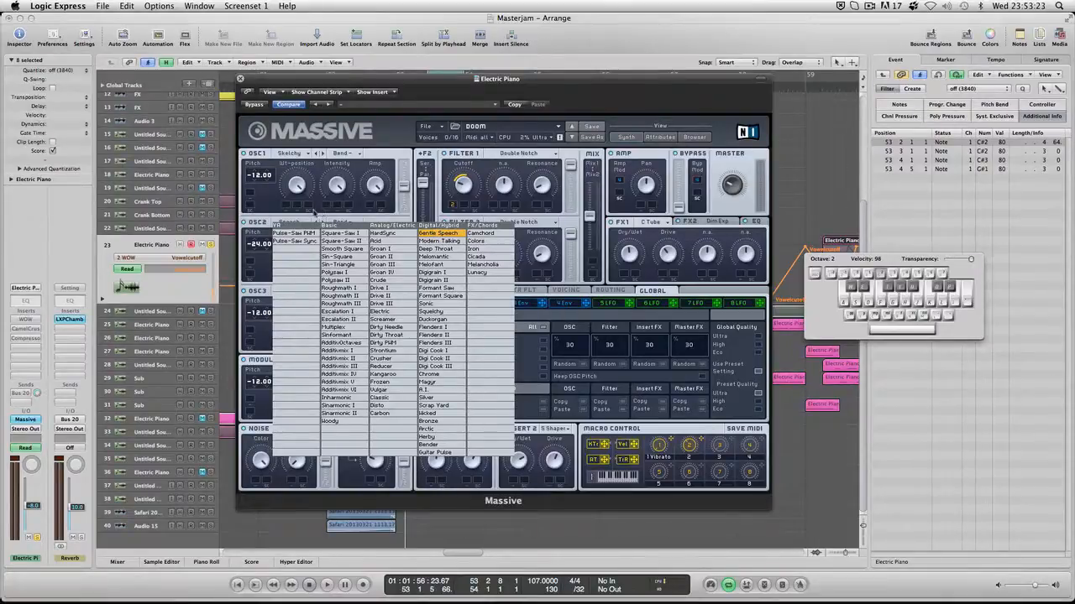
click(314, 215)
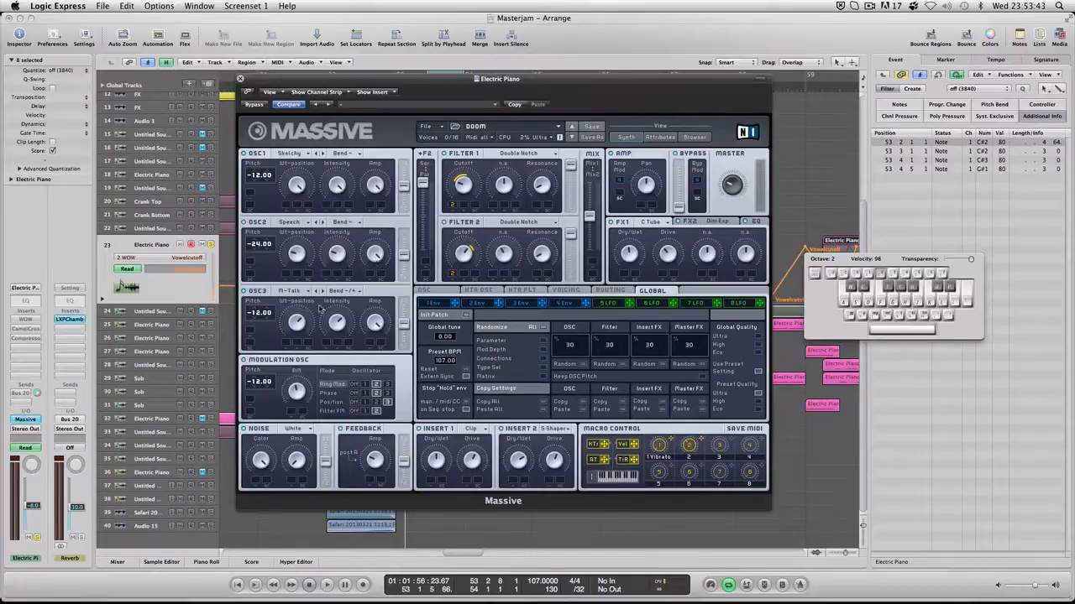
Step: Choose the Modern Talking wavetable for OSC3 and audition the patch with a repeated note
click(293, 292)
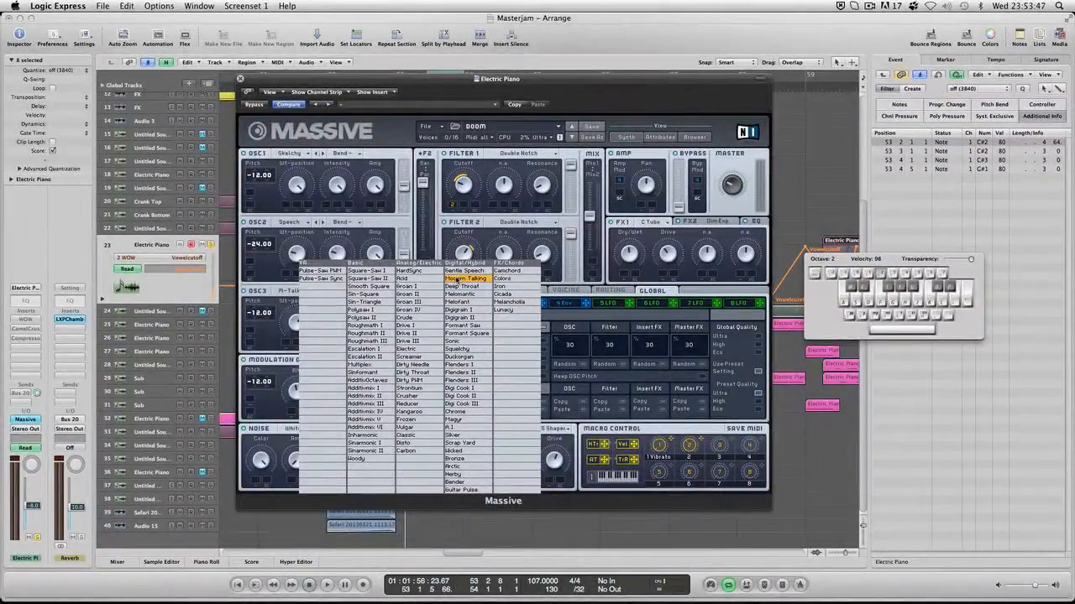
click(456, 278)
click(304, 297)
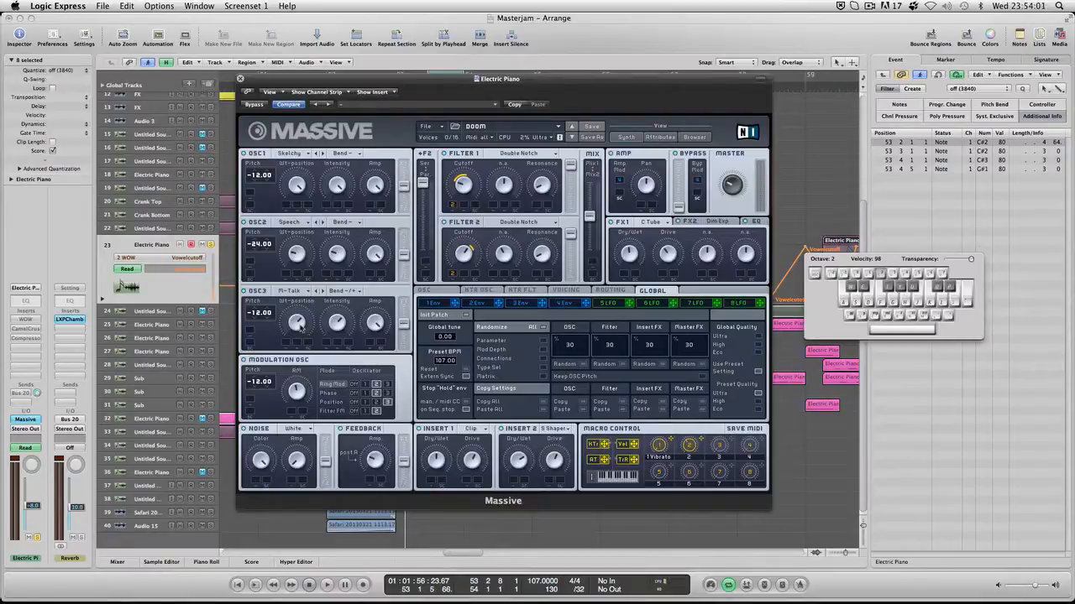
key(g)
key(g)
drag(353, 324, 353, 307)
Step: Show Massive's oscillator settings page and review the modulation oscillator's Phase, Position (oscillator 3) and Filter FM modes
click(448, 292)
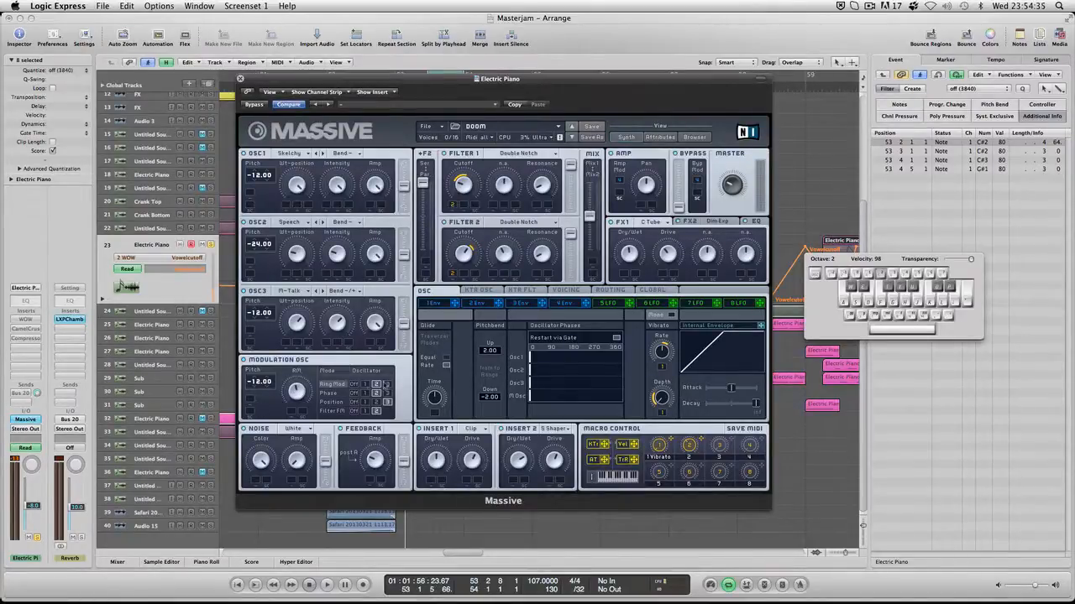
click(330, 393)
click(386, 402)
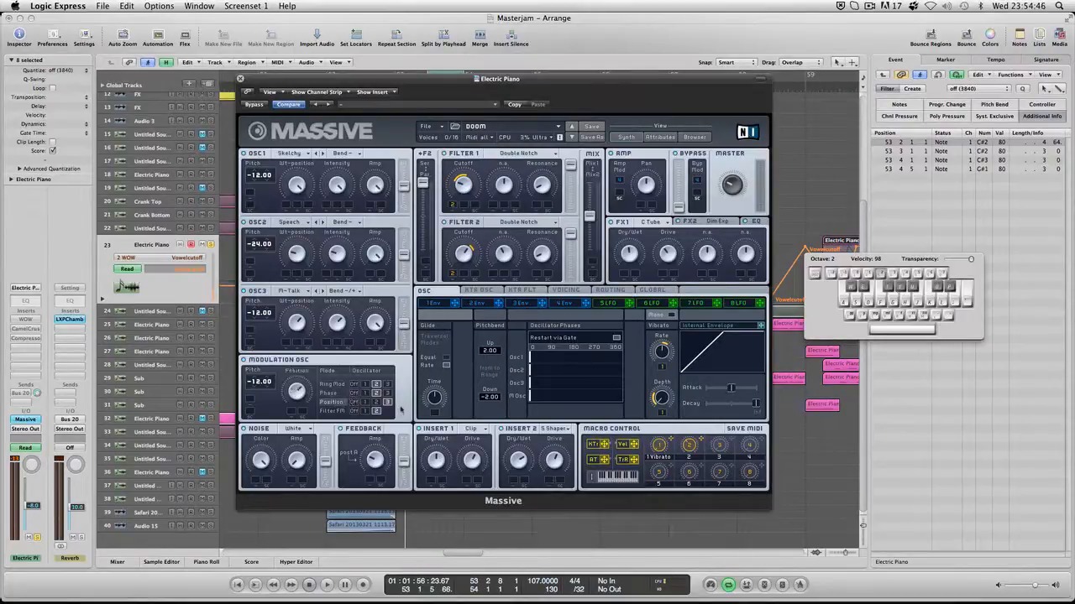
click(332, 412)
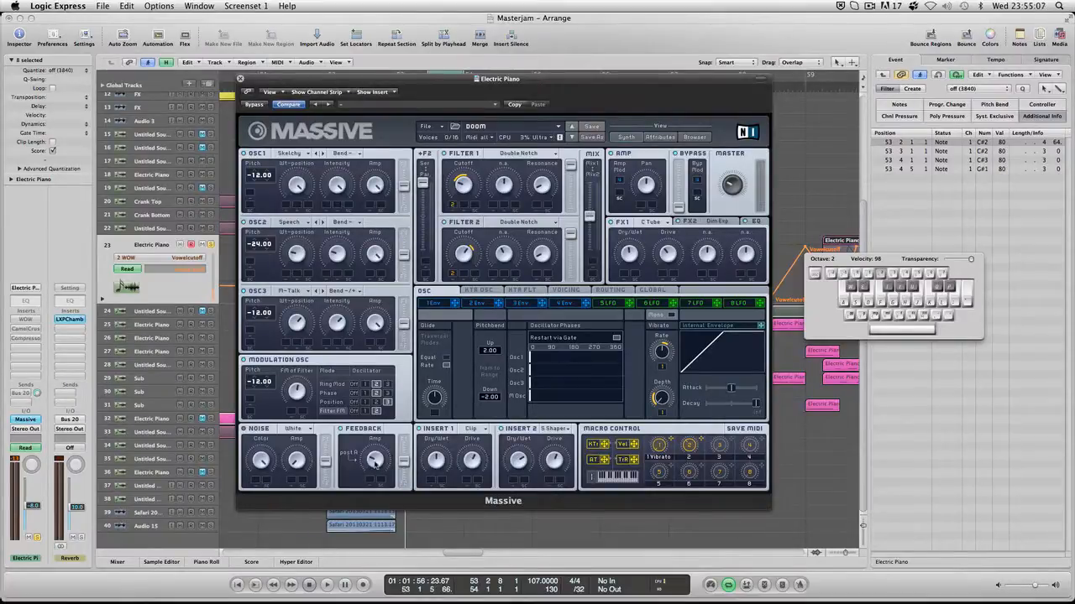
Step: Choose Hardclipper for Insert 1 and Sine Shaper for Insert 2 in the Massive patch
click(472, 429)
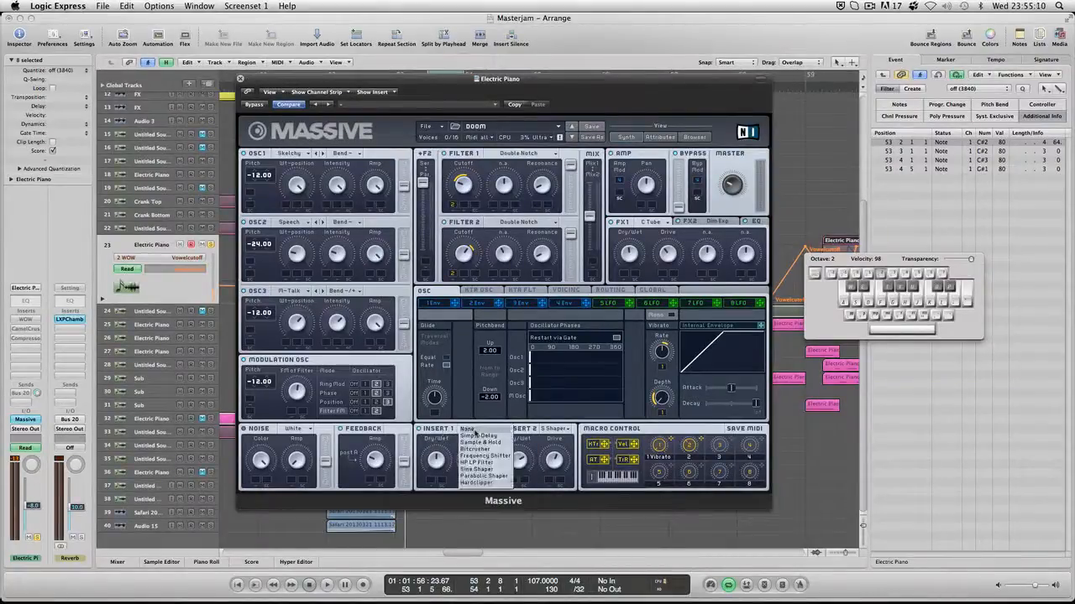
click(478, 484)
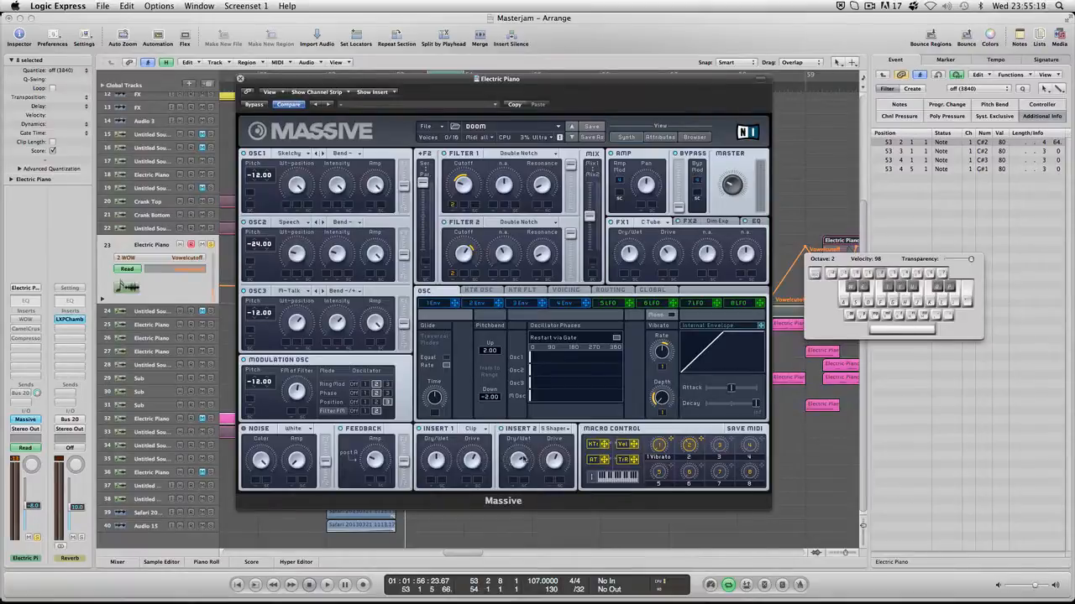
click(556, 429)
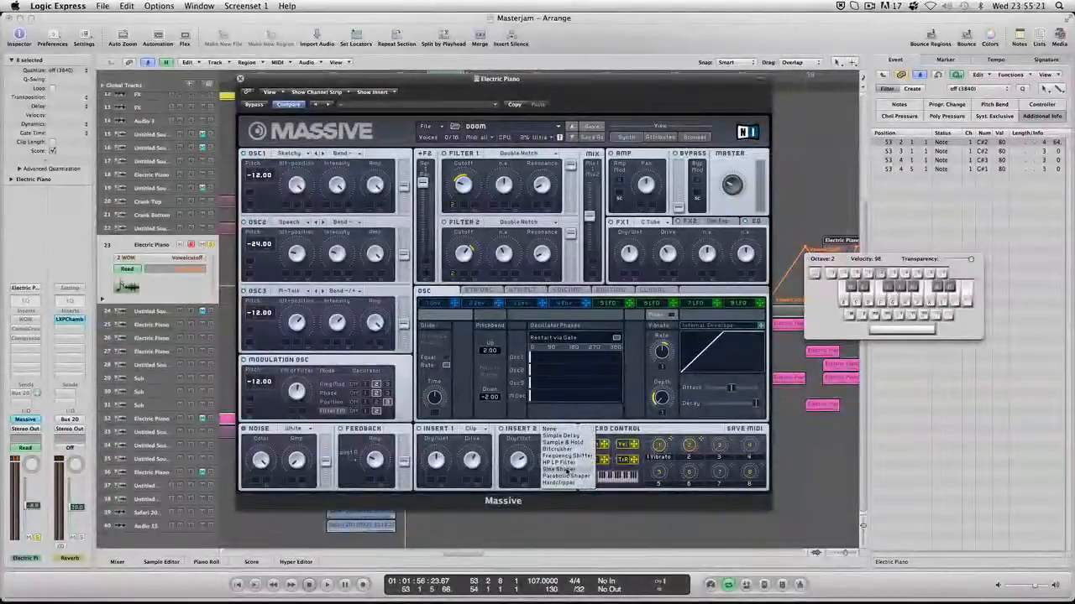
click(566, 471)
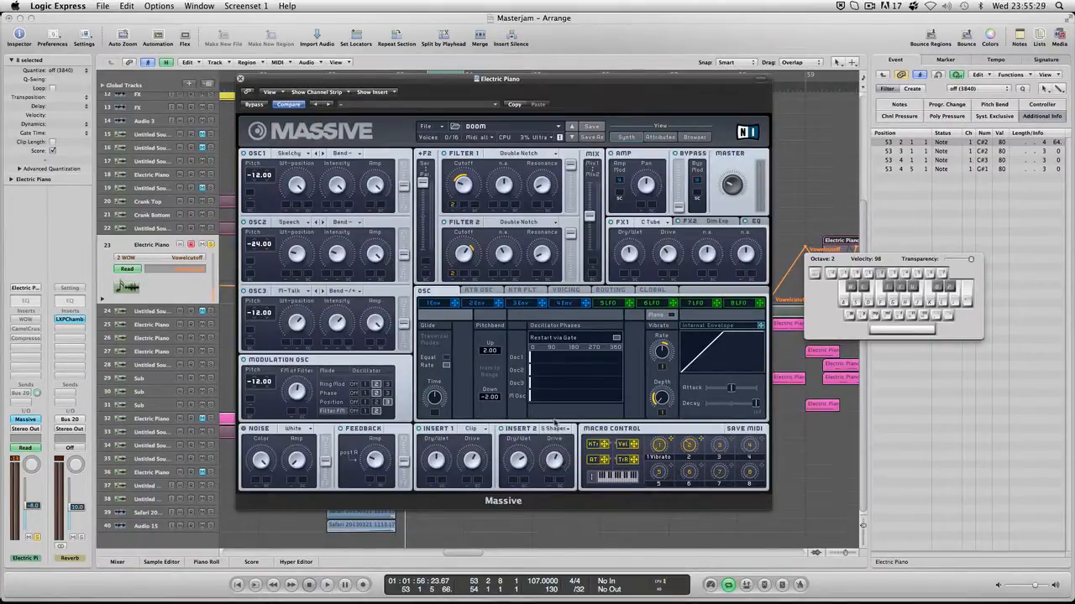
Step: Show envelope 1 in Massive and choose the Double Notch type for Filter 1
click(442, 306)
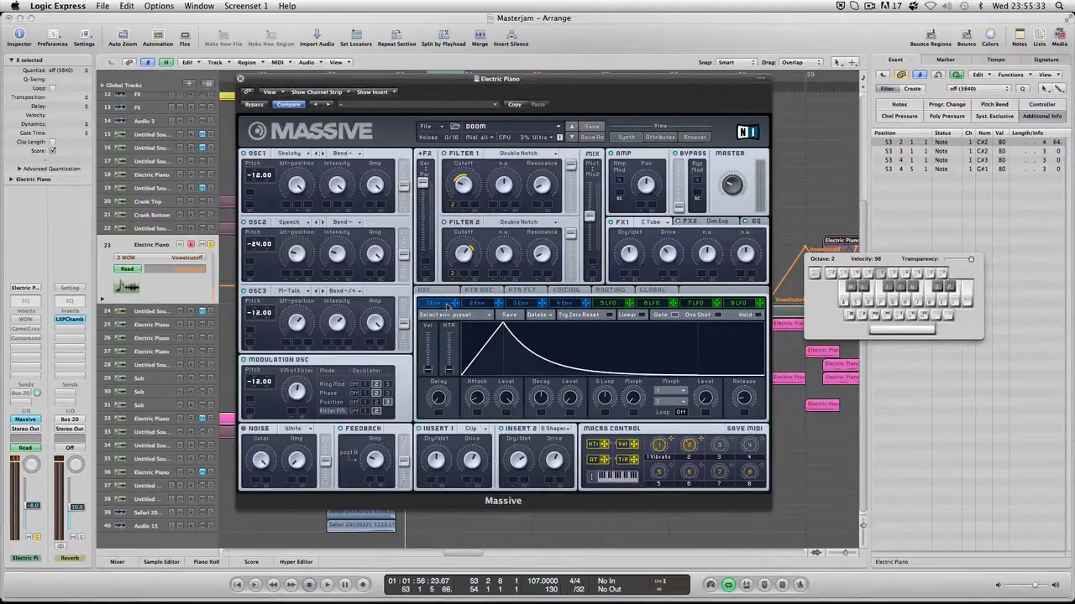
click(513, 154)
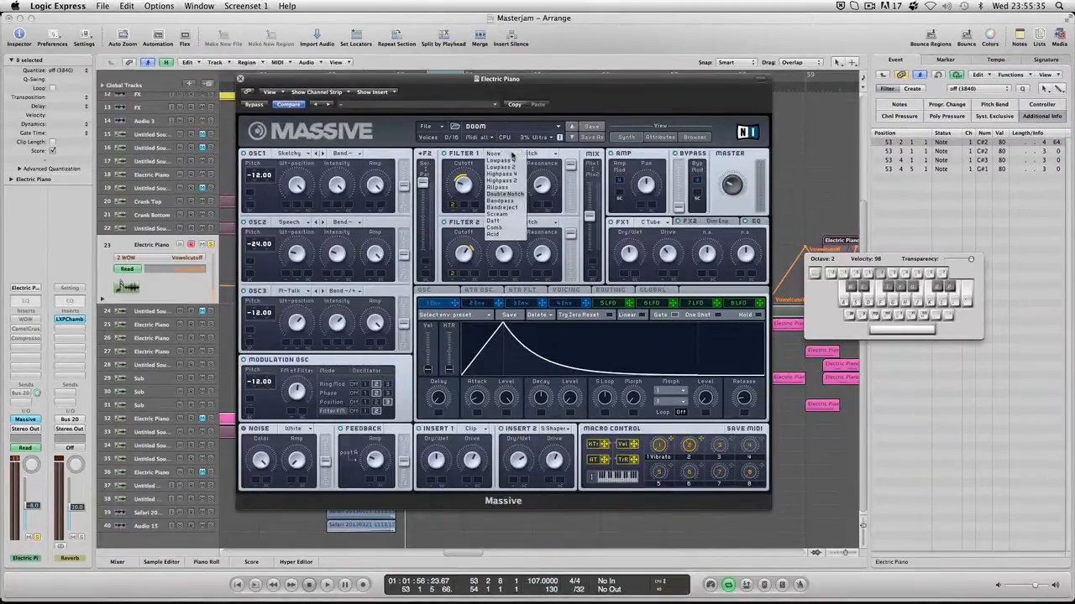
click(506, 194)
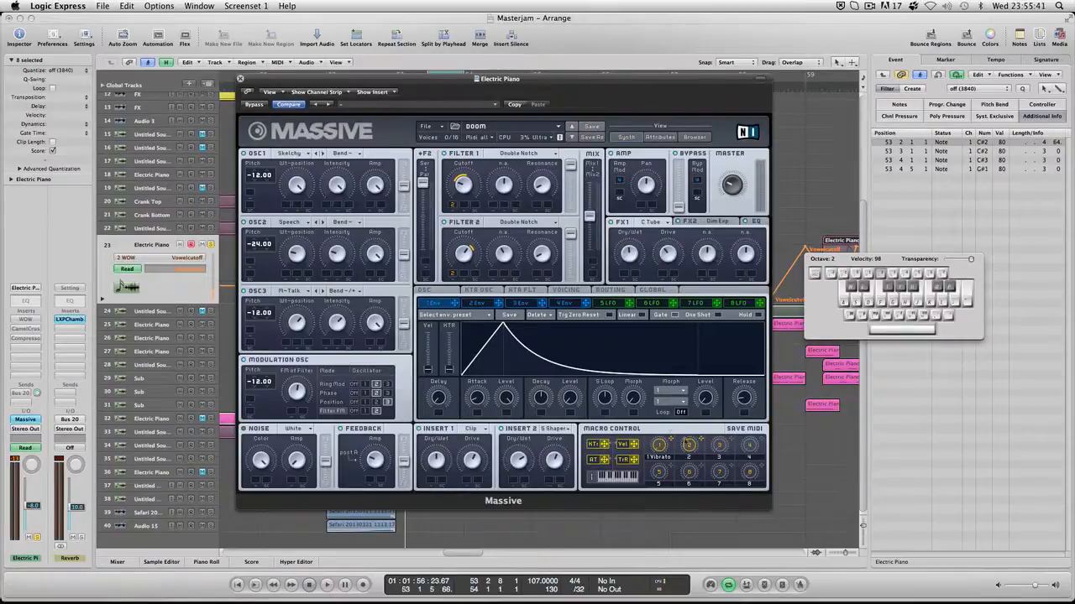
Step: Audition the Massive patch with a repeated note and shift the typing keyboard down an octave
key(g)
key(g)
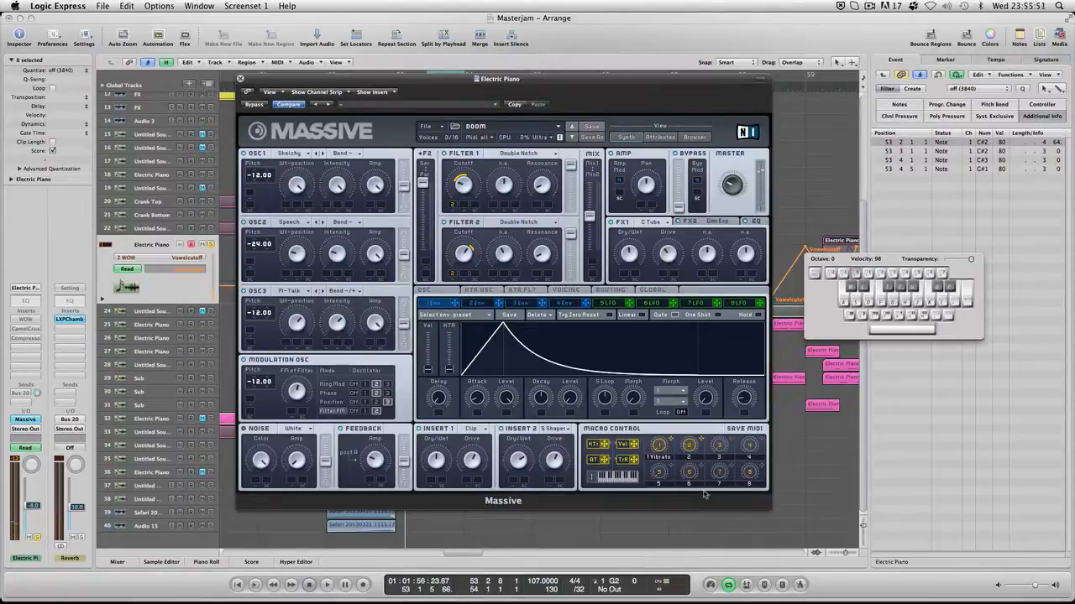
key(z)
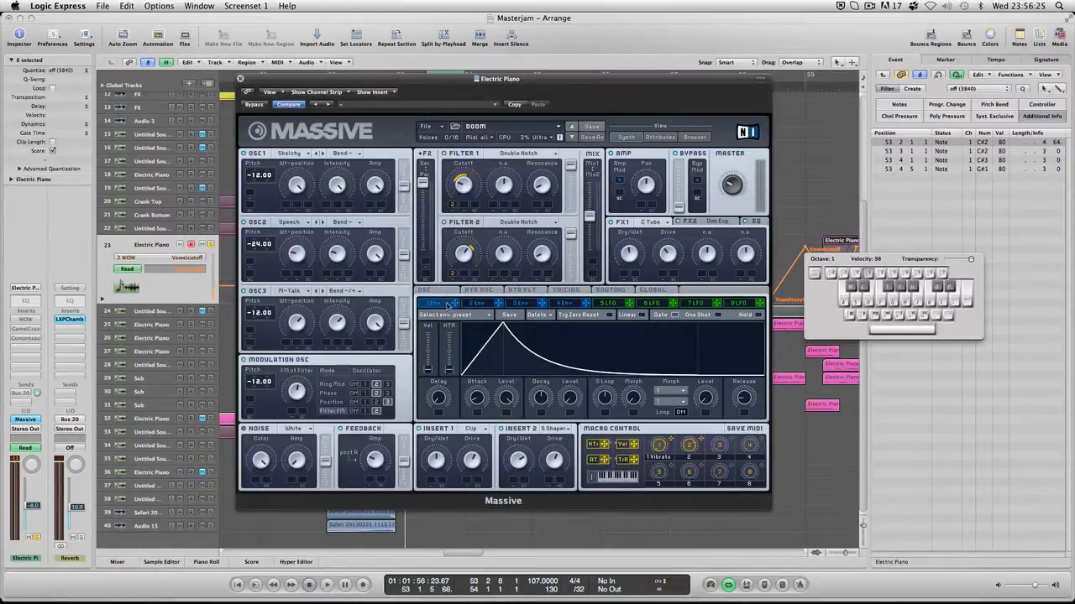
Step: Review Massive's keytracking and voicing pages, including the unison settings, and return to envelope 1
click(448, 294)
click(480, 291)
click(567, 291)
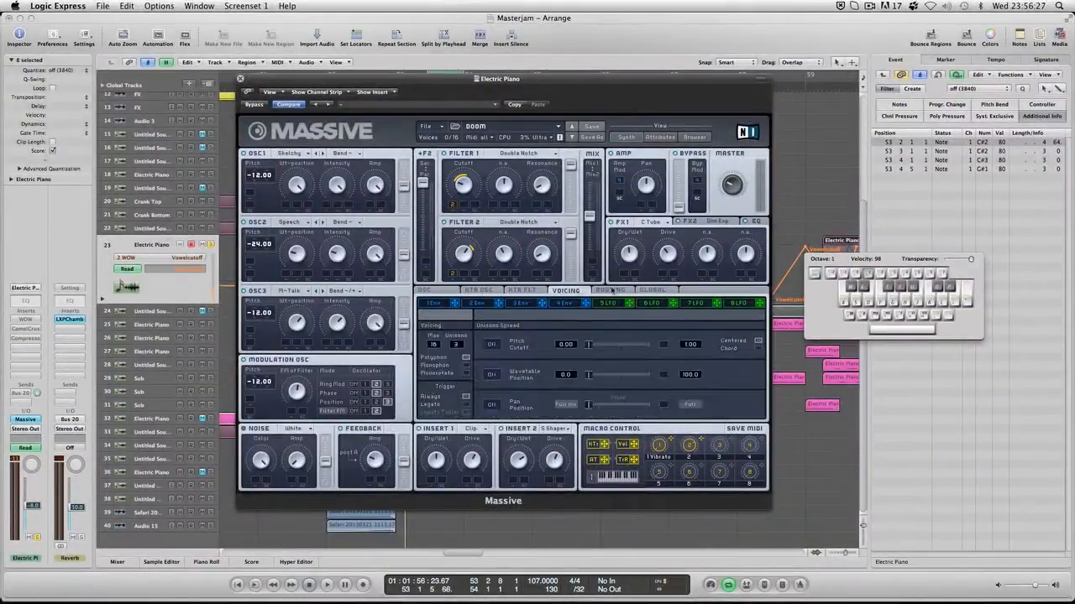
click(527, 291)
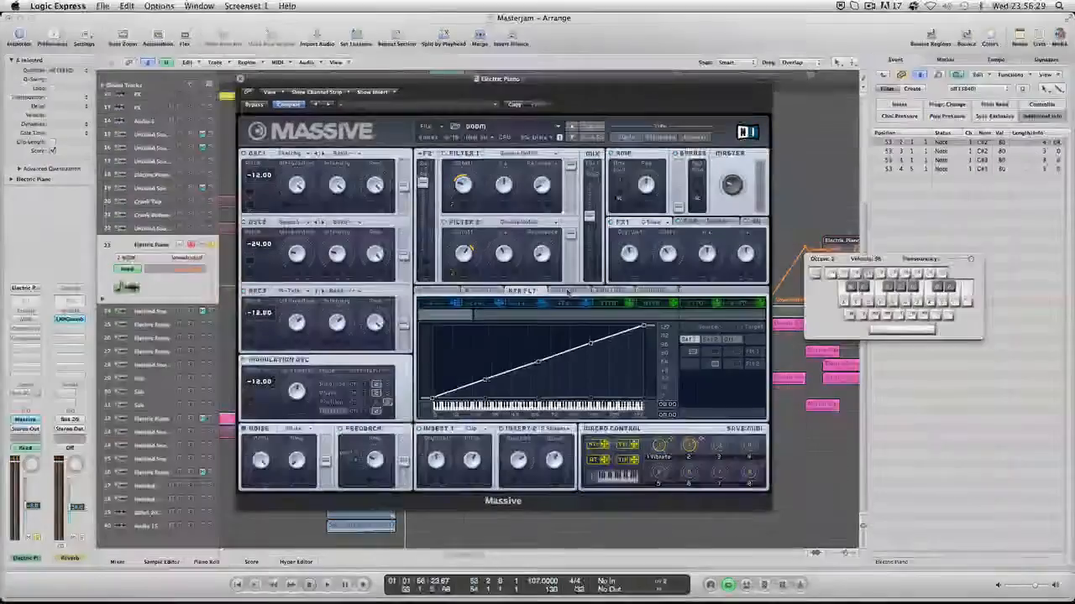
click(567, 290)
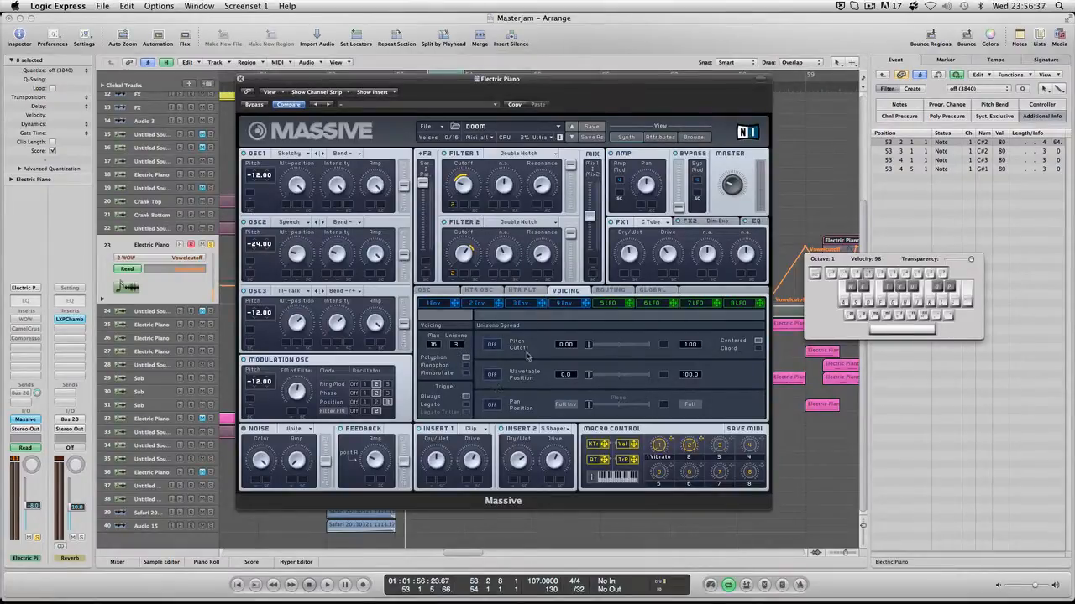
click(434, 303)
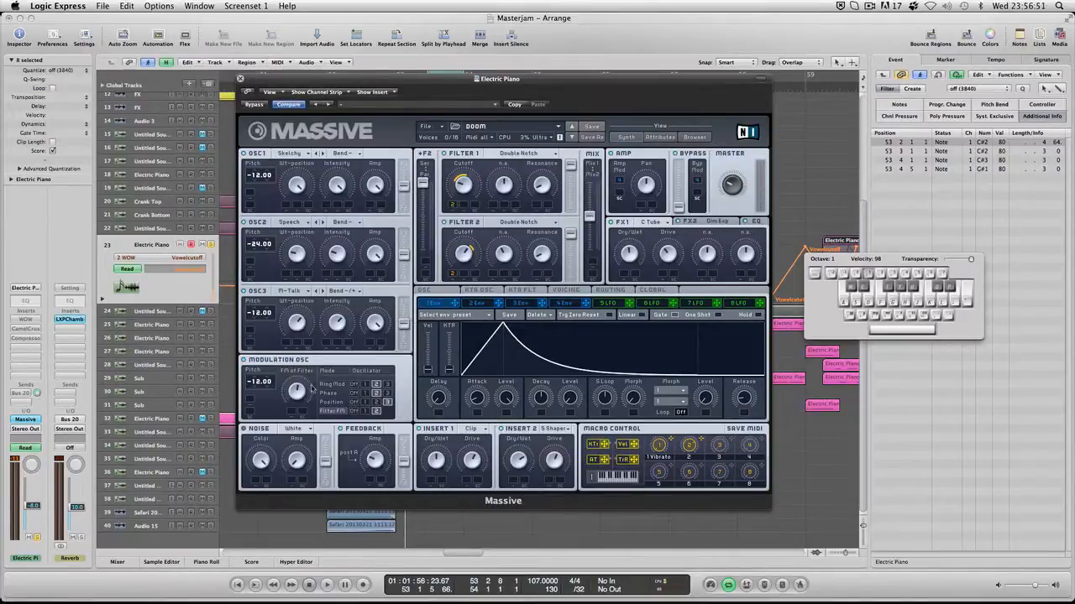
Step: Review the modulation oscillator's Phase and Filter FM modes, finishing with Position displayed
click(338, 394)
click(339, 410)
click(339, 403)
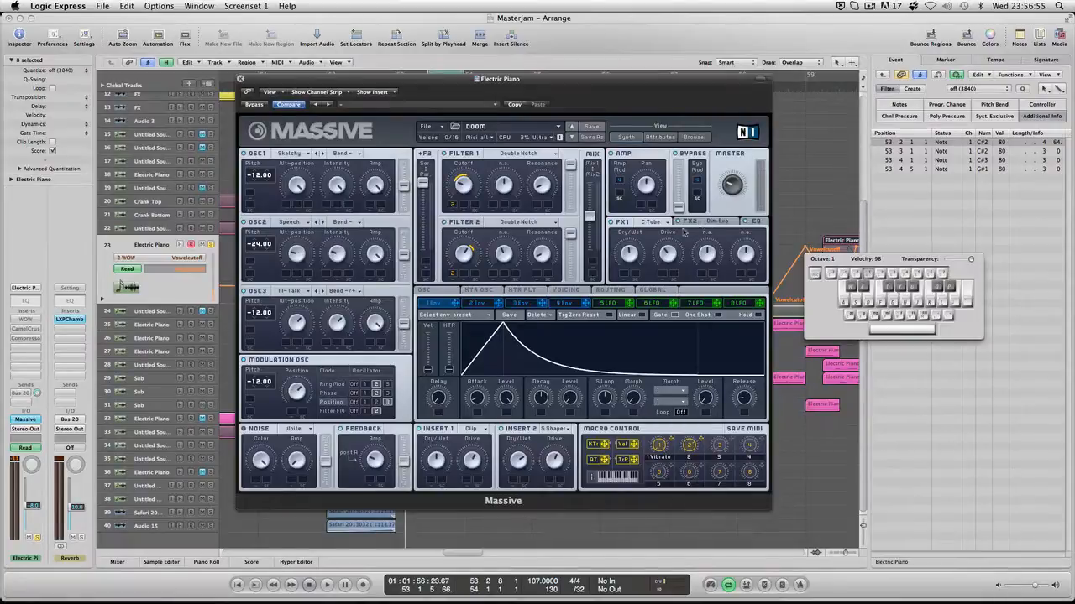
Step: Examine envelopes 2 and 3 and leave envelope 4 displayed
click(482, 304)
click(520, 304)
click(564, 304)
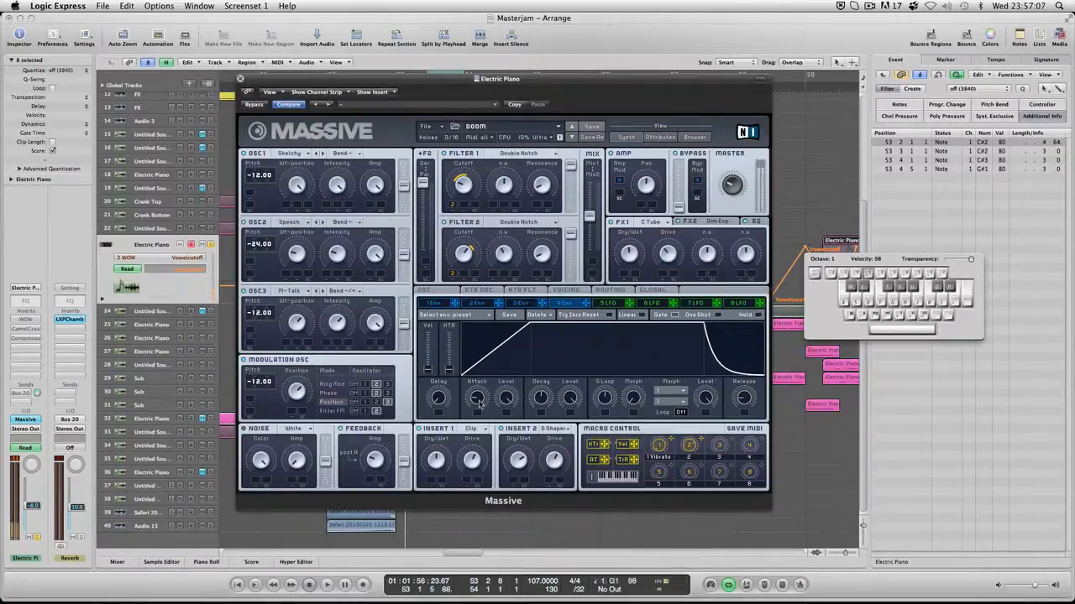
Step: Audition the patch with notes in two octaves while varying the attack time of envelope 4
key(g)
key(h)
key(x)
key(g)
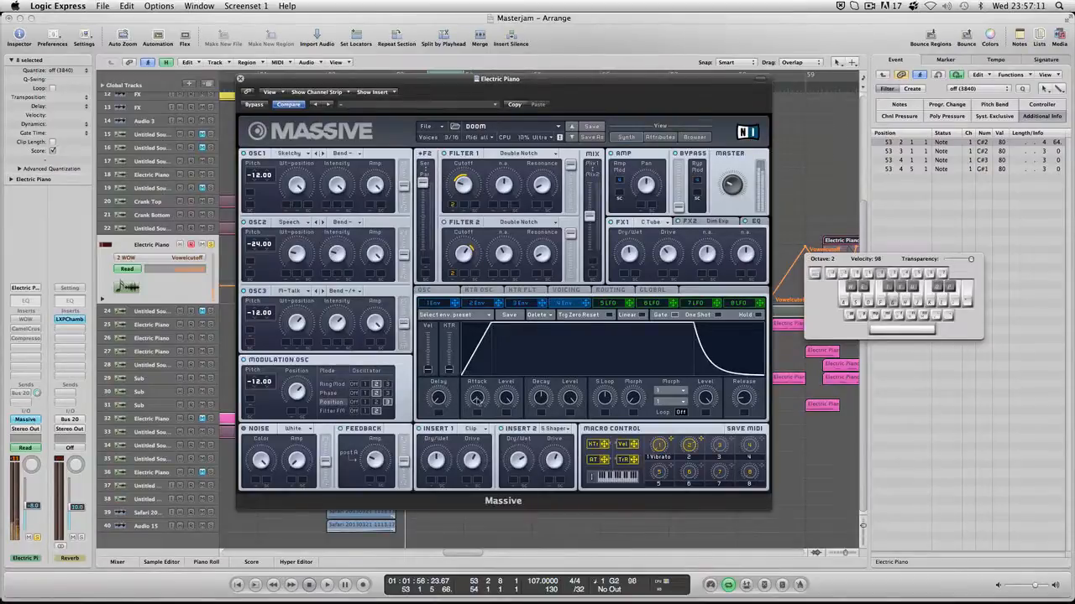
drag(477, 397, 482, 388)
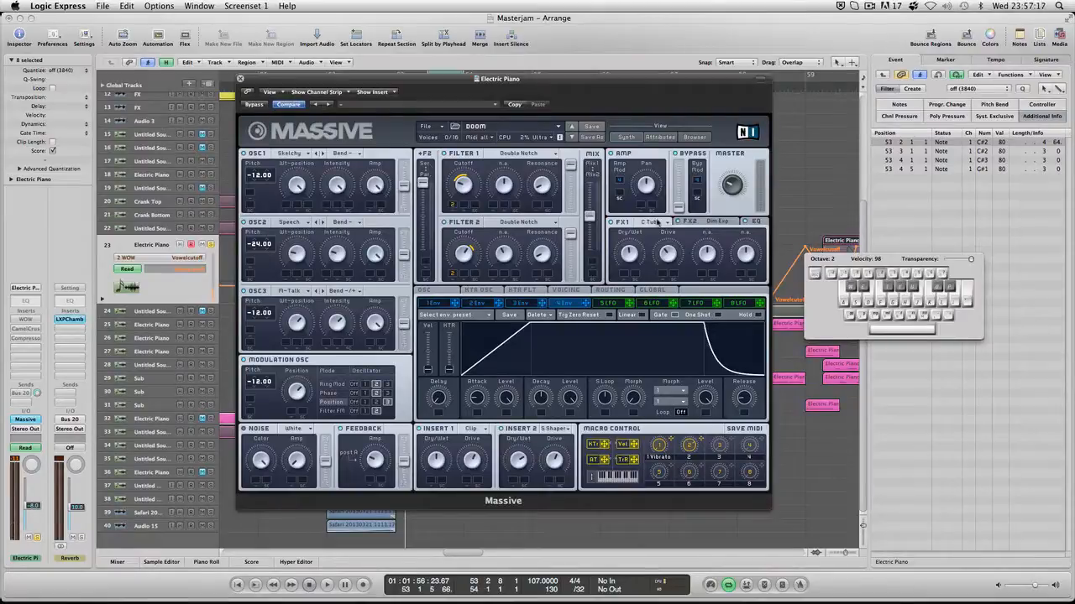
Step: Lower the typing keyboard by an octave and audition the patch with several notes
key(z)
key(g)
key(g)
key(5)
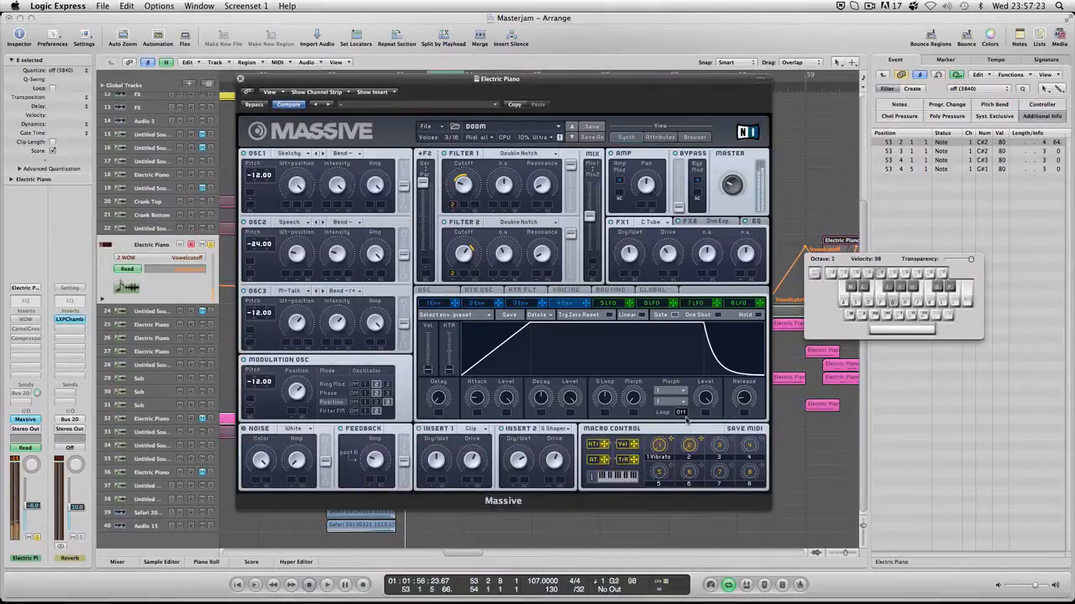
key(h)
key(s)
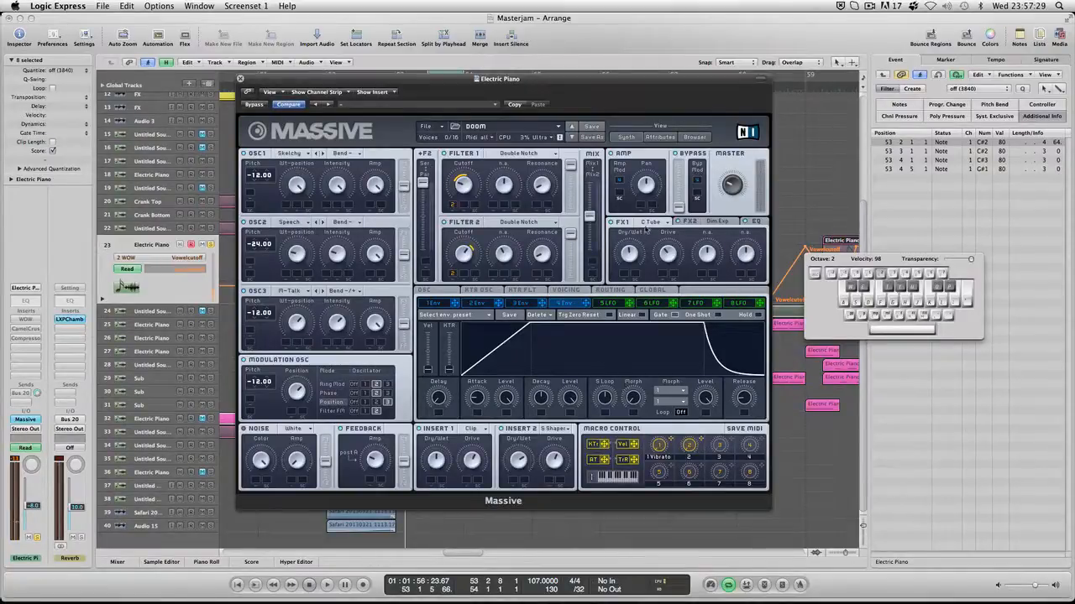
Step: Choose Classic Tube as the FX1 effect in the Massive patch
click(646, 225)
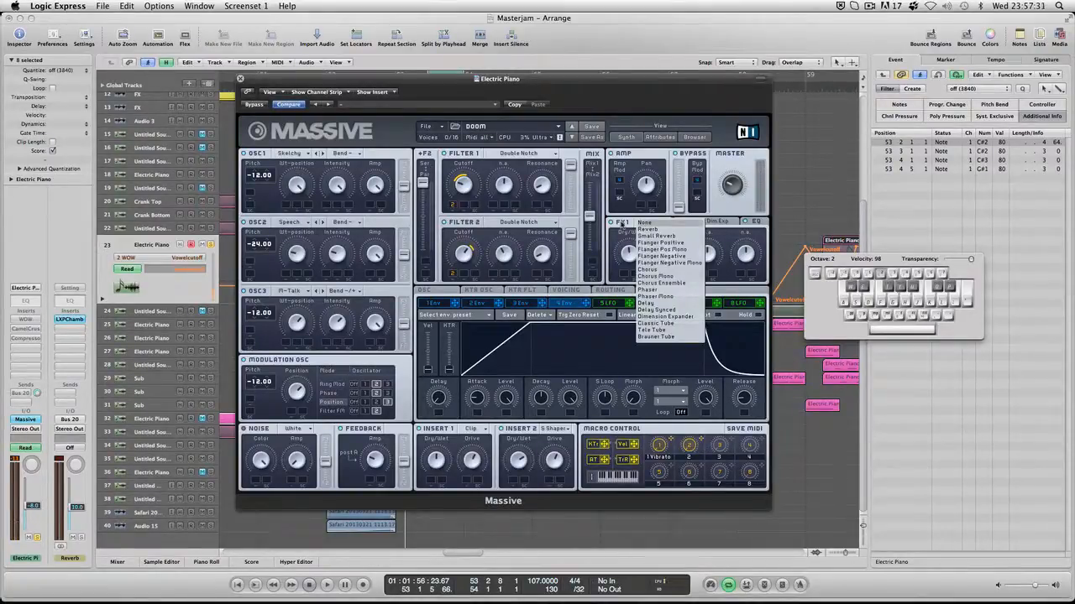
click(621, 220)
click(621, 221)
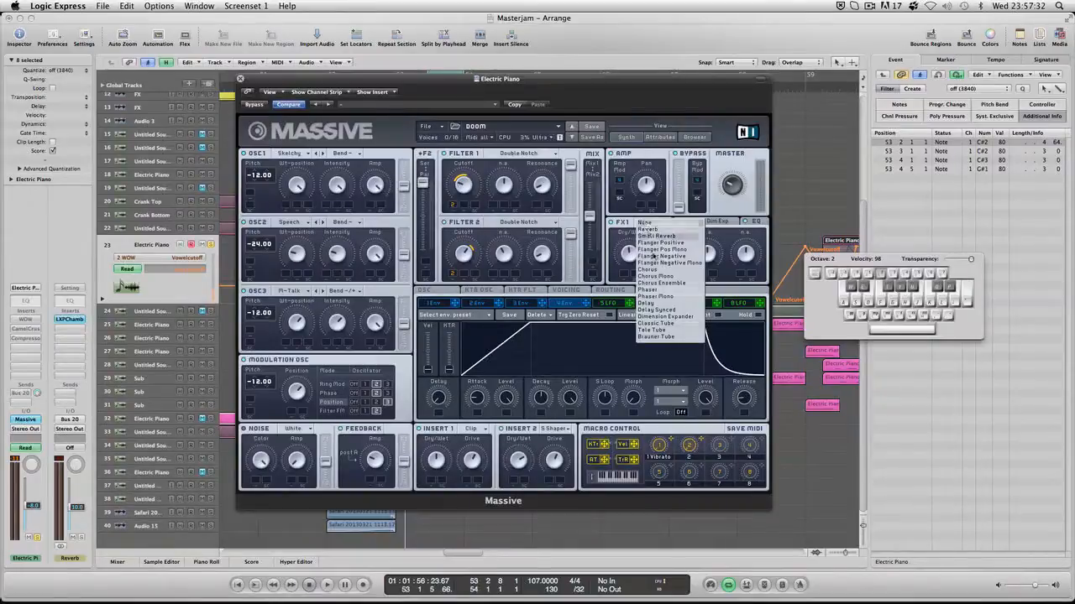
click(659, 325)
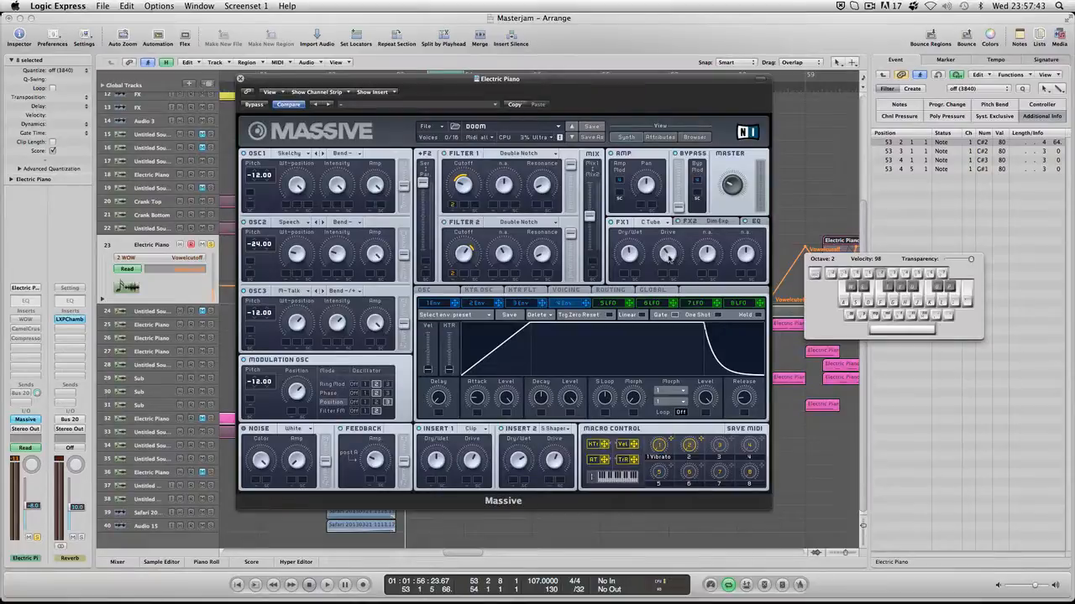
Step: Choose Dimension Expander as the FX2 effect and show the EQ settings
click(714, 223)
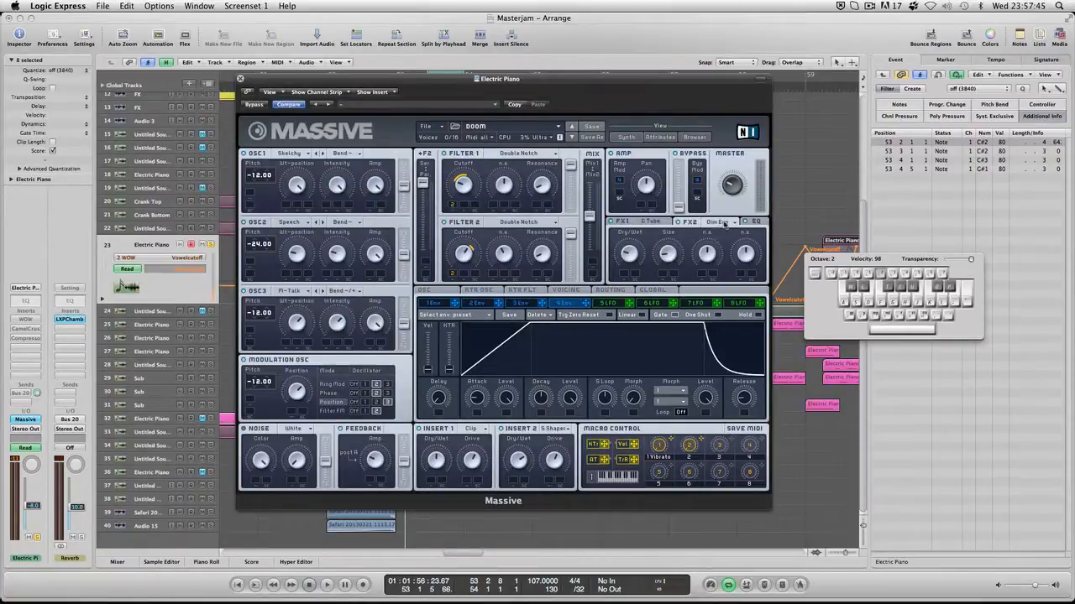
click(724, 224)
click(722, 313)
click(755, 222)
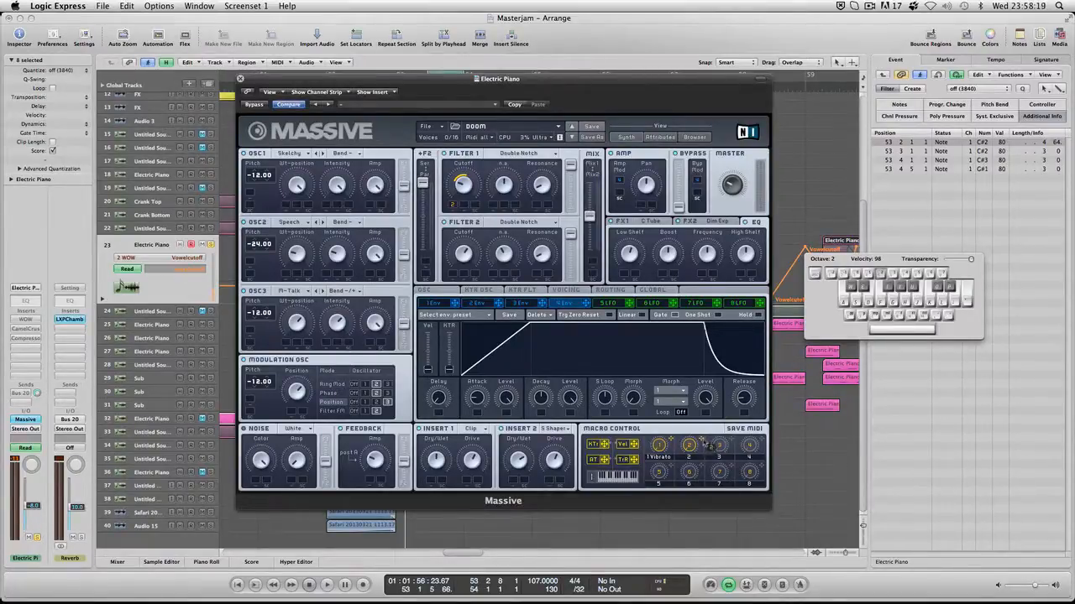
Step: Assign macro control 2 to Filter 2's cutoff, test it with a note, and close the Massive window
click(454, 277)
key(g)
click(240, 78)
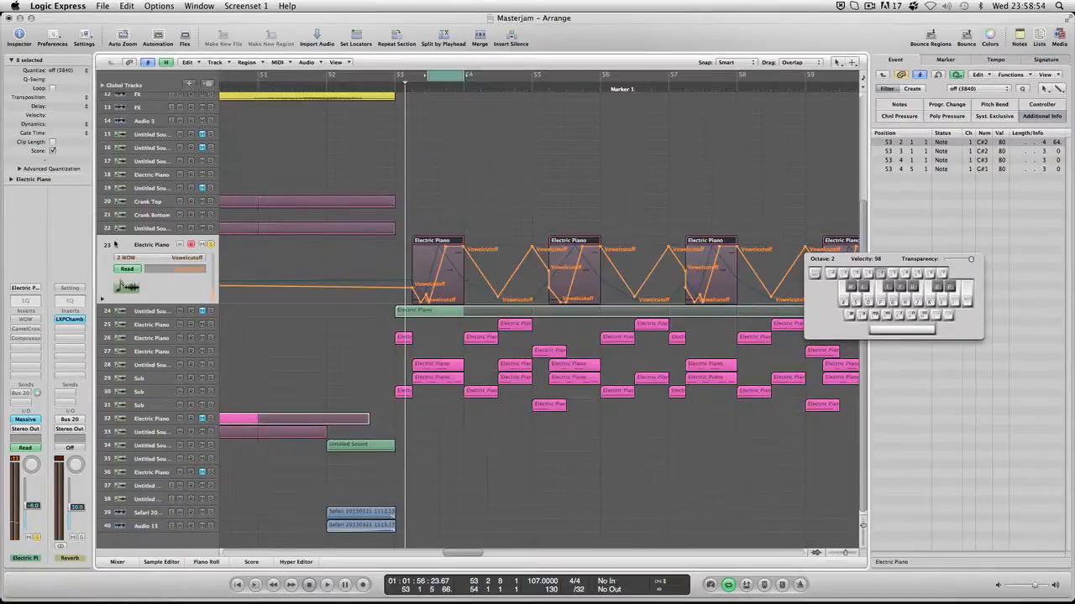
Step: Open the WOW insert on the Electric Piano channel and position its window and the typing keyboard clear of the first automated region
click(27, 320)
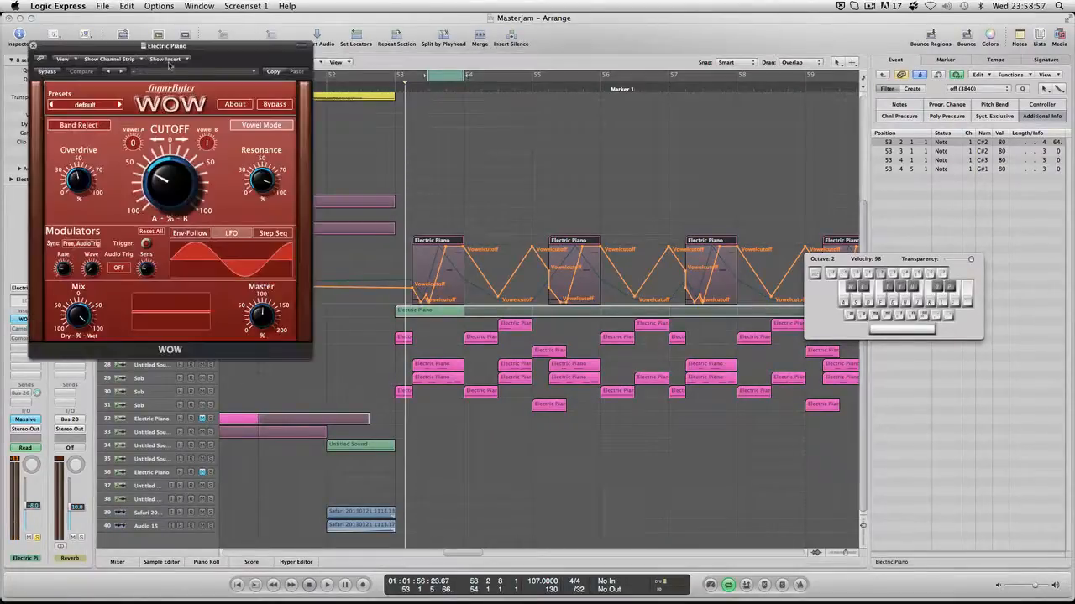
drag(172, 46, 652, 151)
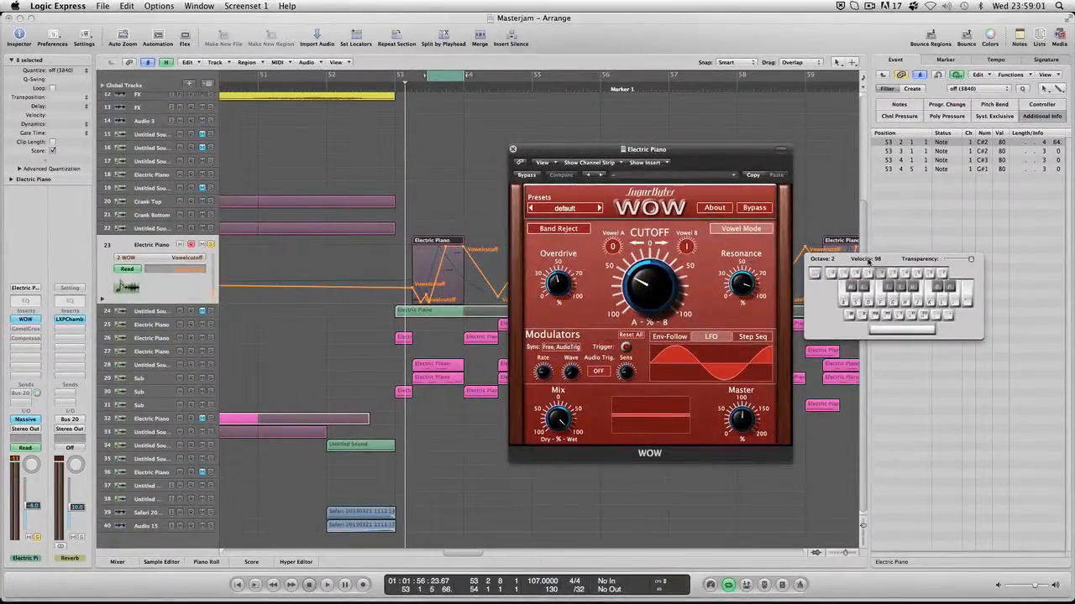
drag(868, 262, 901, 405)
drag(690, 150, 714, 128)
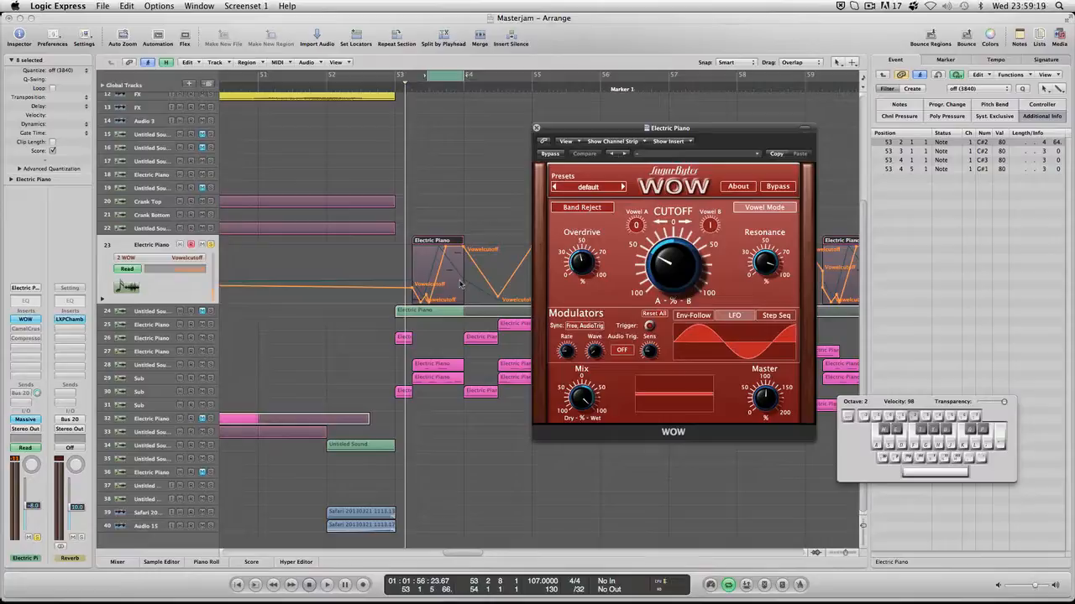
Step: Turn WOW's cutoff further towards Vowel A while auditioning notes and briefly playing the project
key(s)
key(f)
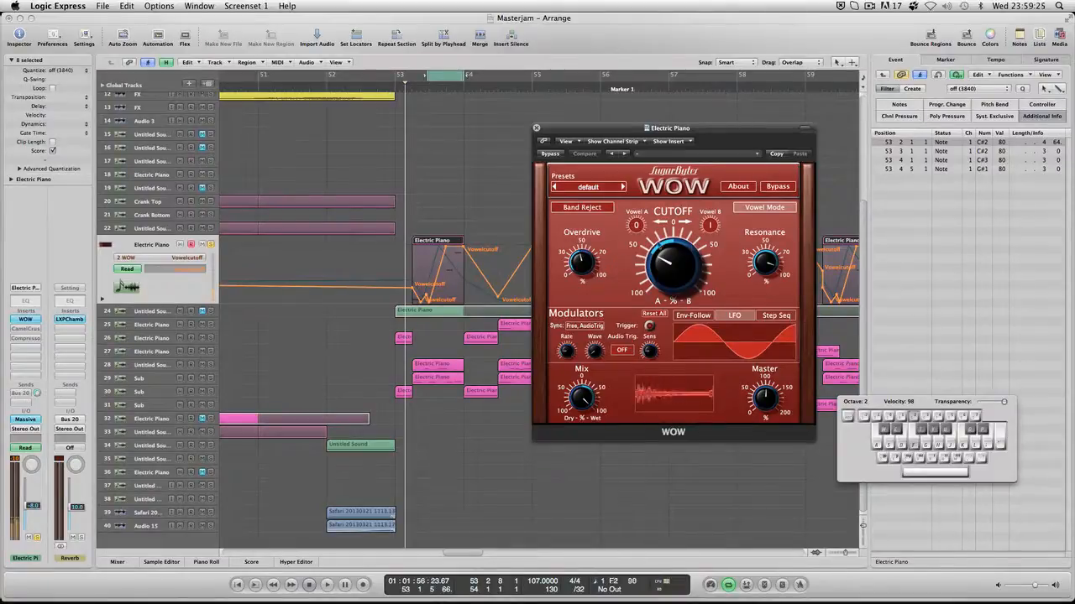
drag(680, 266, 602, 274)
key(space)
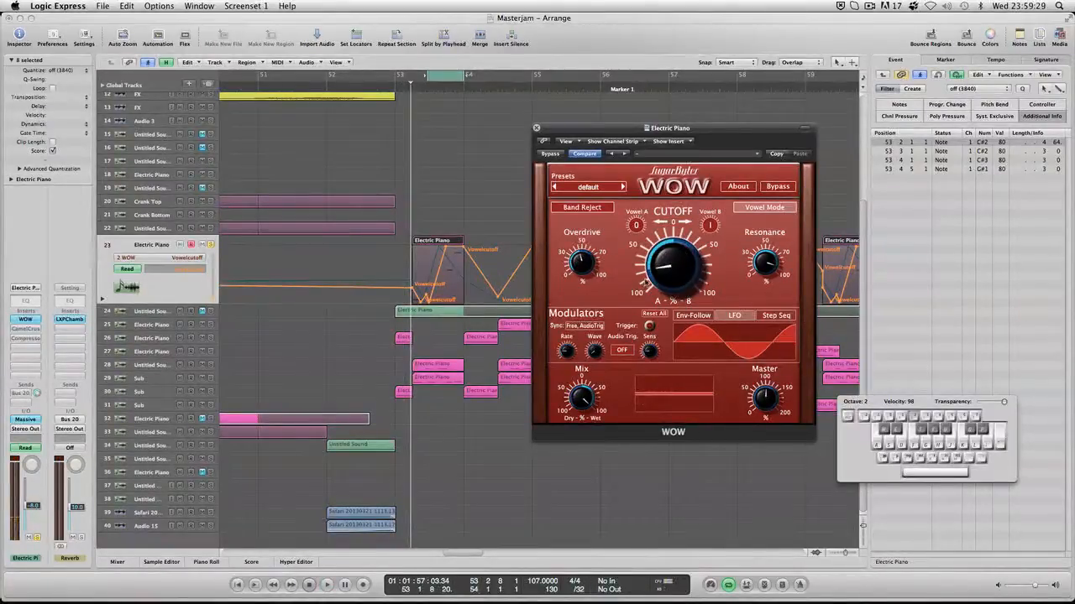
Step: Review WOW's available filter types and choose Band Reject
click(587, 207)
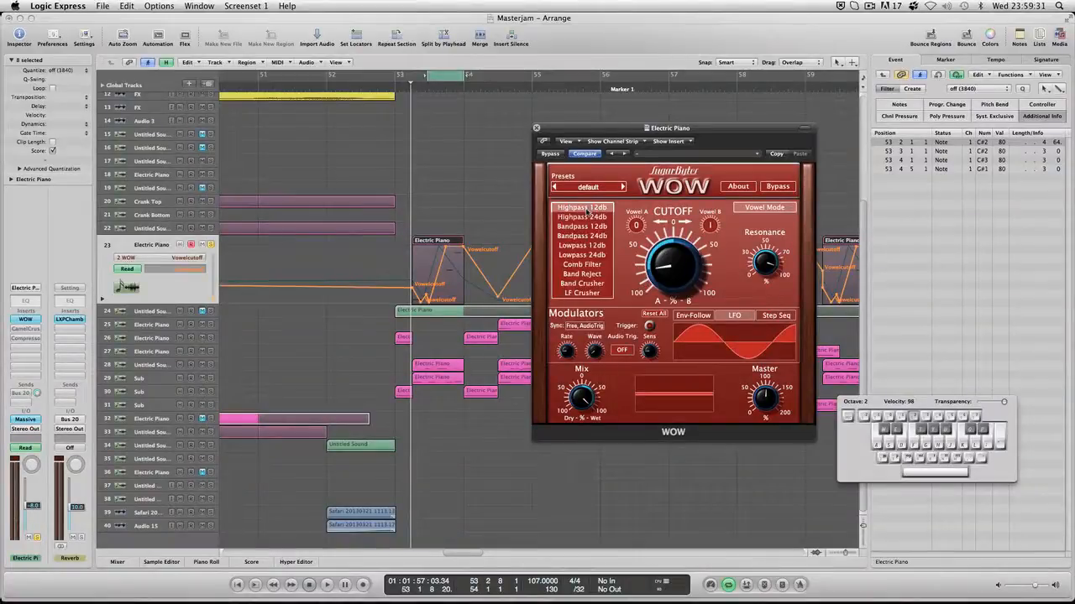
click(688, 215)
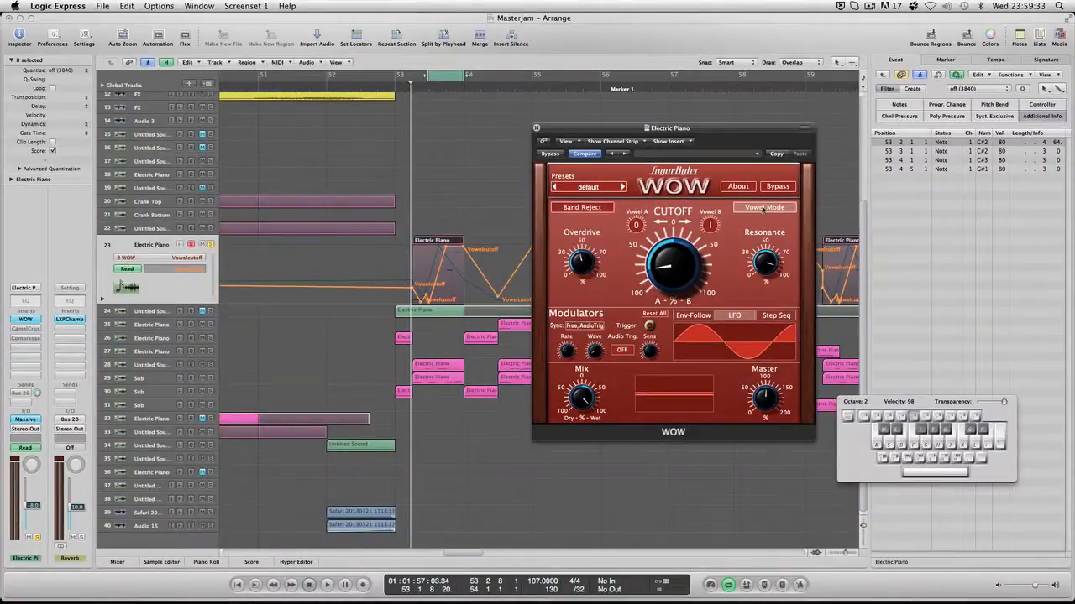
click(570, 208)
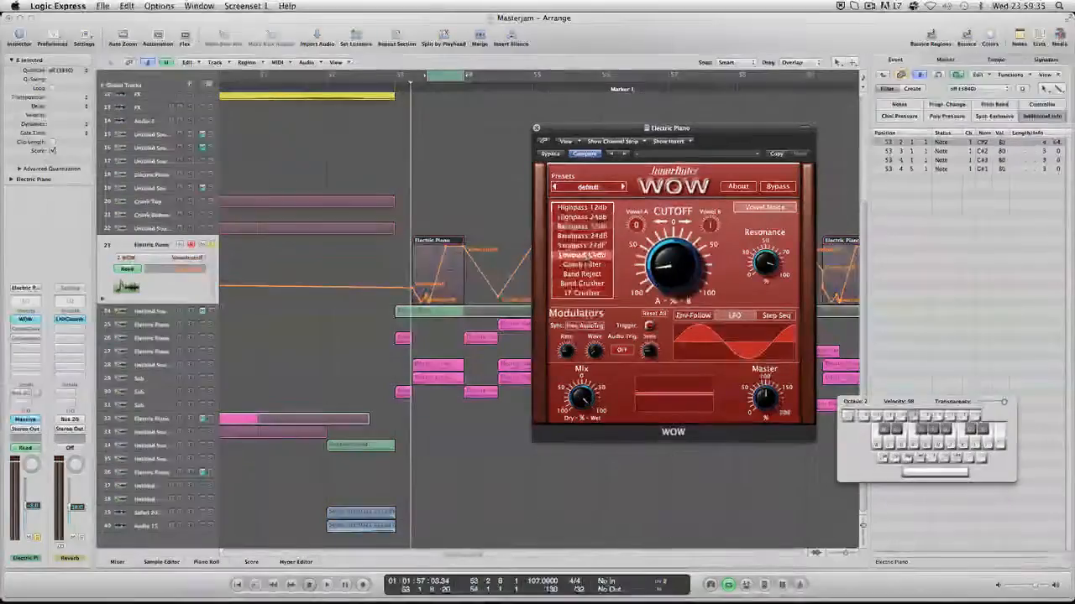
click(589, 273)
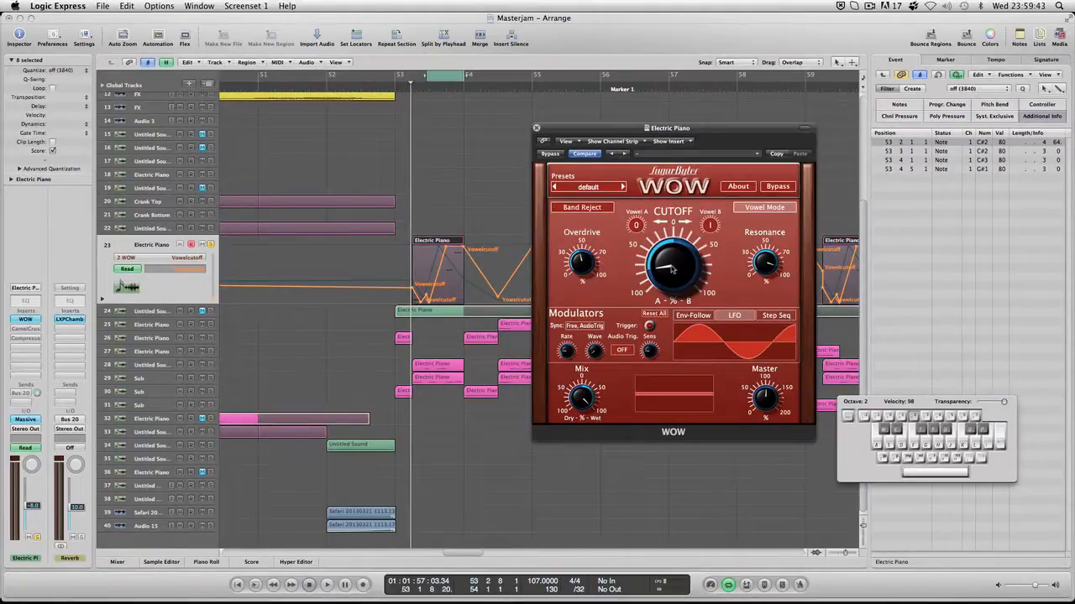
mouse_move(673, 266)
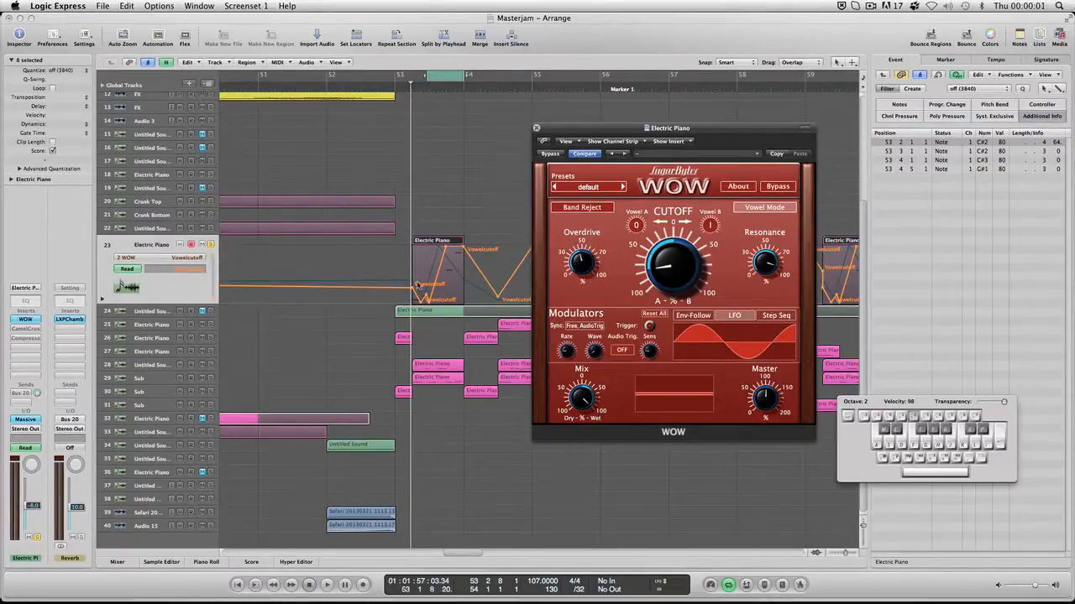
Step: Play the looped Electric Piano section to hear WOW's automated Band Reject vowel filter, audition a note, and close the WOW window
key(space)
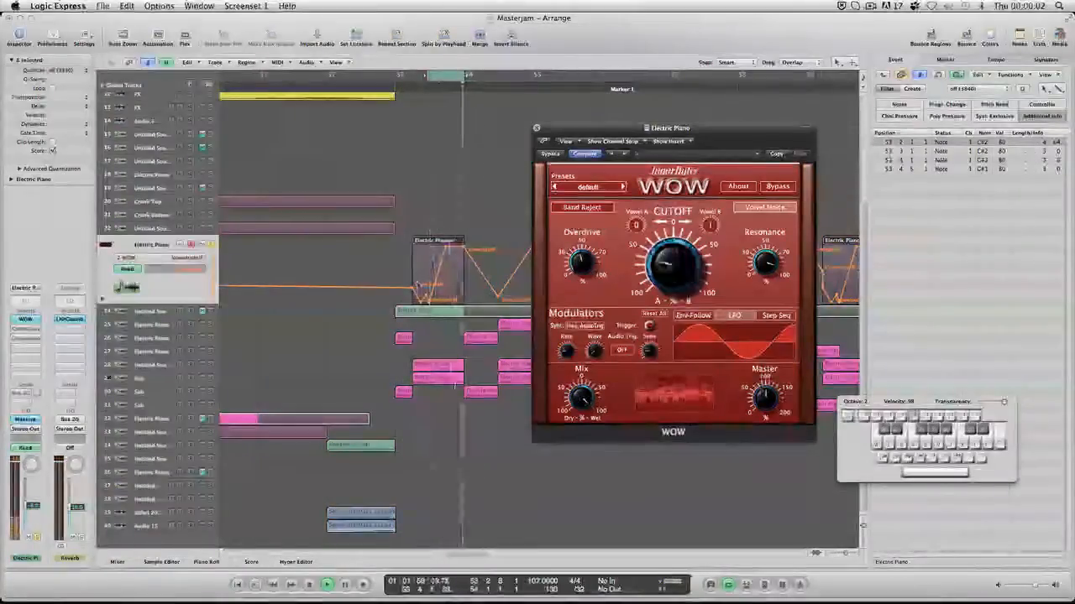
key(space)
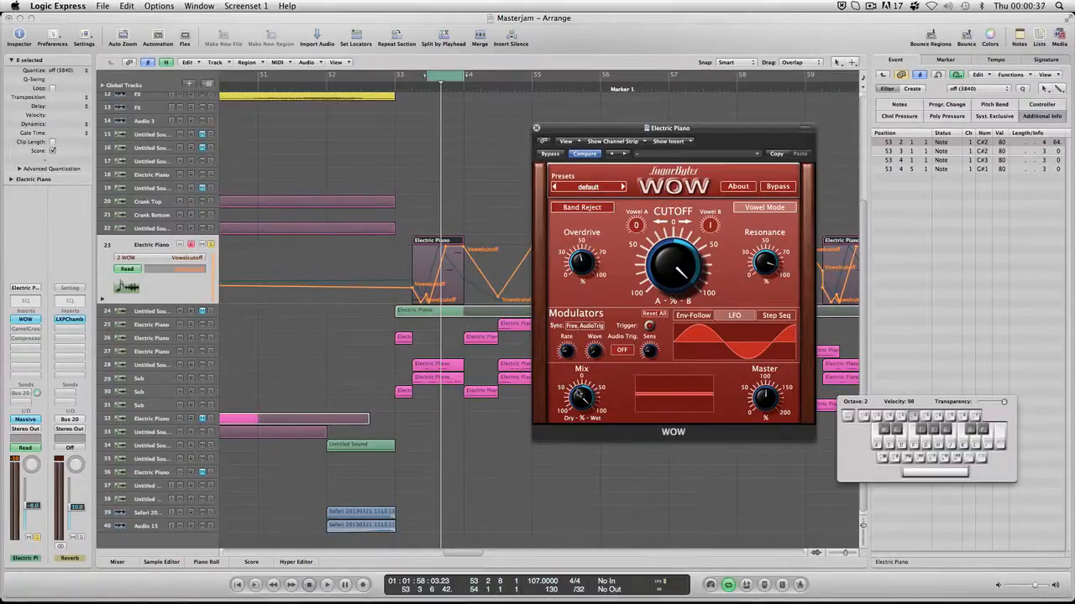
key(s)
click(536, 128)
Step: Open the CamelCrusher insert on the Electric Piano channel, examine its British Clean patch, and close its window
click(25, 329)
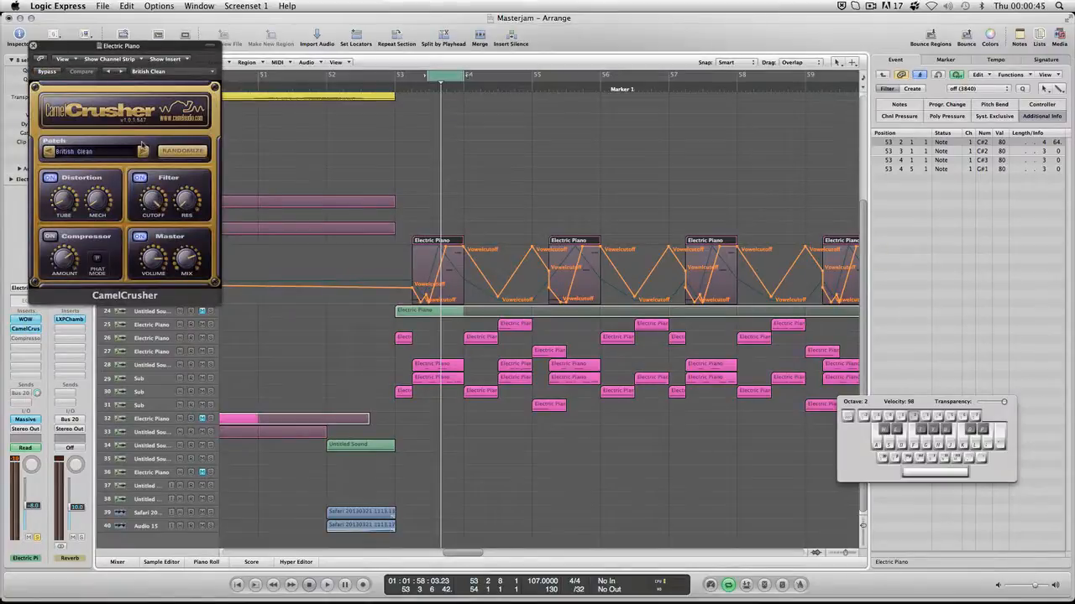
drag(37, 47, 143, 74)
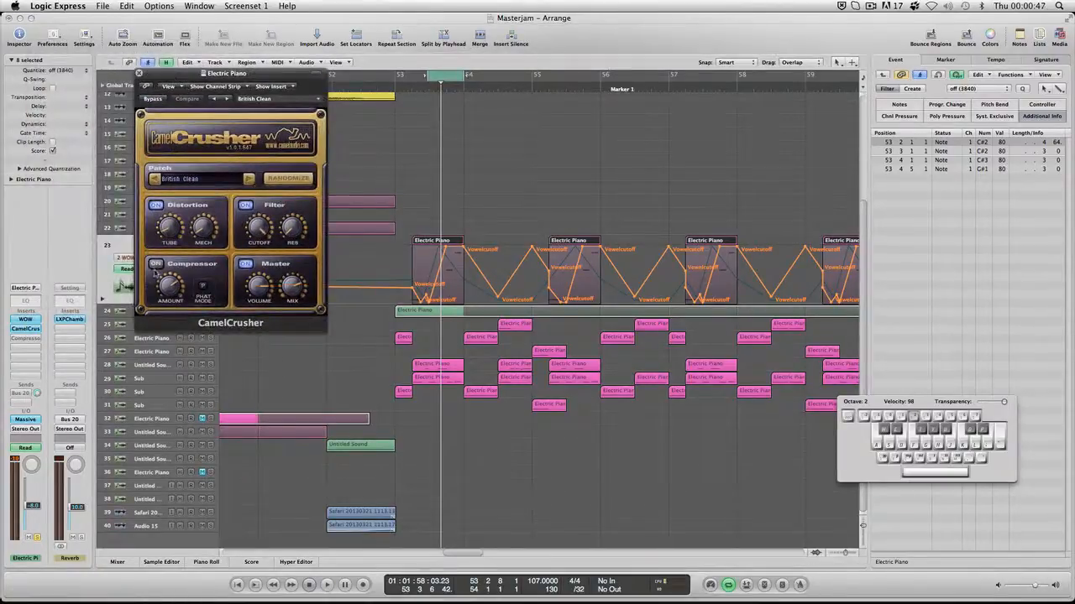
click(140, 73)
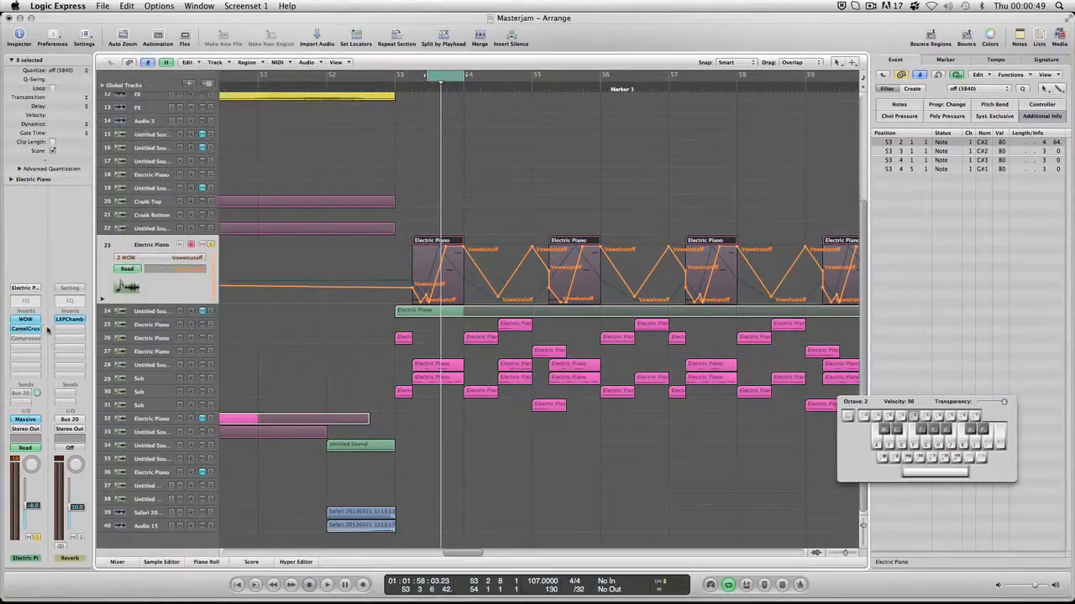
Step: Enable the bypassed Compressor insert on the Electric Piano channel, open its settings, and position its window clear of the upper tracks
click(25, 338)
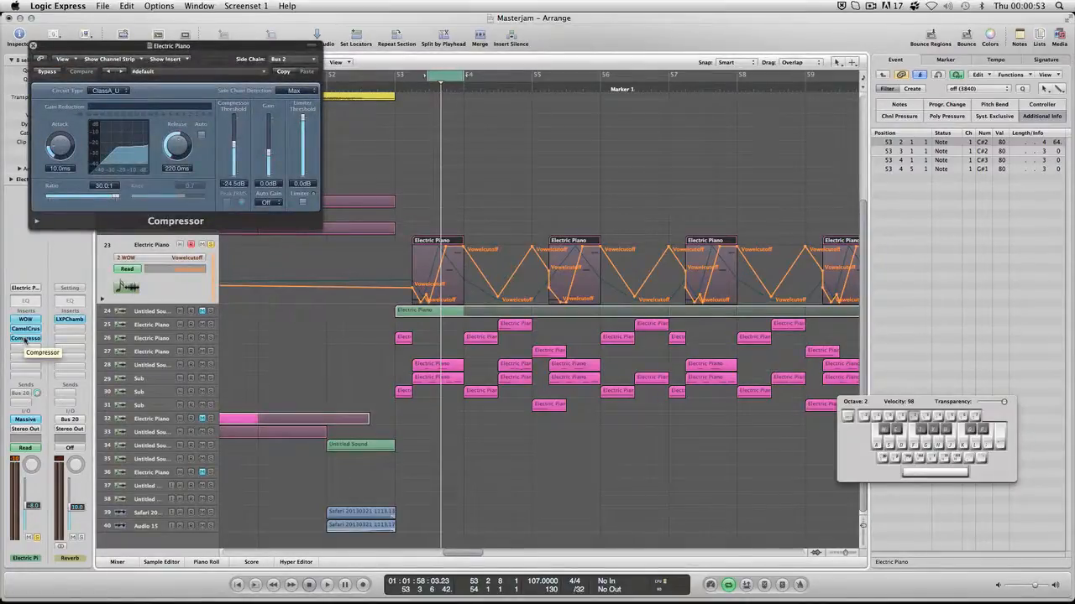
click(26, 338)
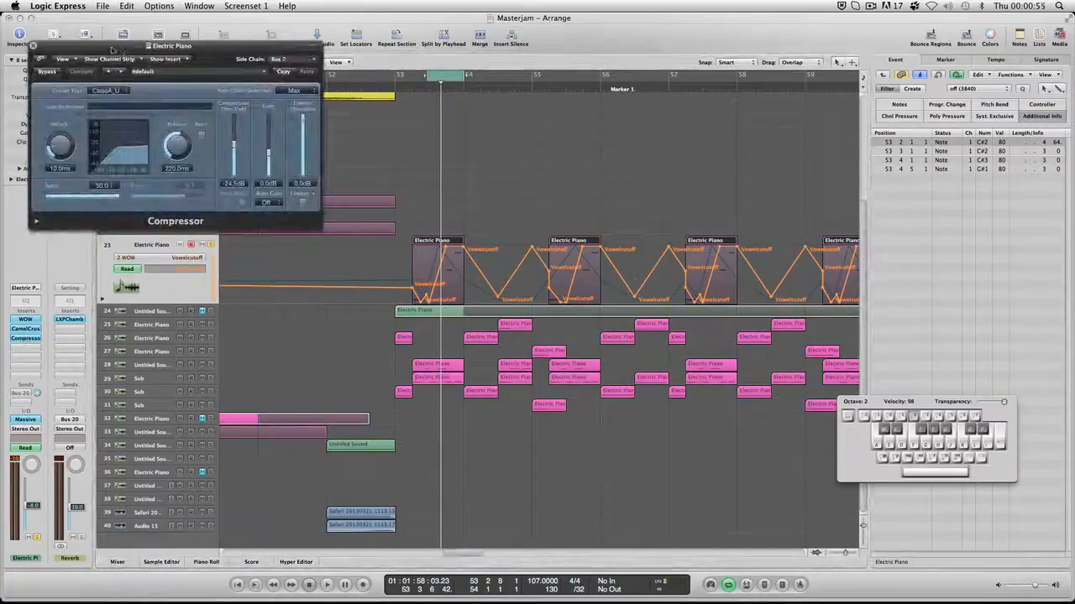
drag(112, 49, 719, 428)
Step: Turn off cycle mode and play the project from just before bar 52, with the Main Kick and Compressor both in view
scroll(537, 310, up, 3)
key(ctrl+Left)
key(ctrl+Right)
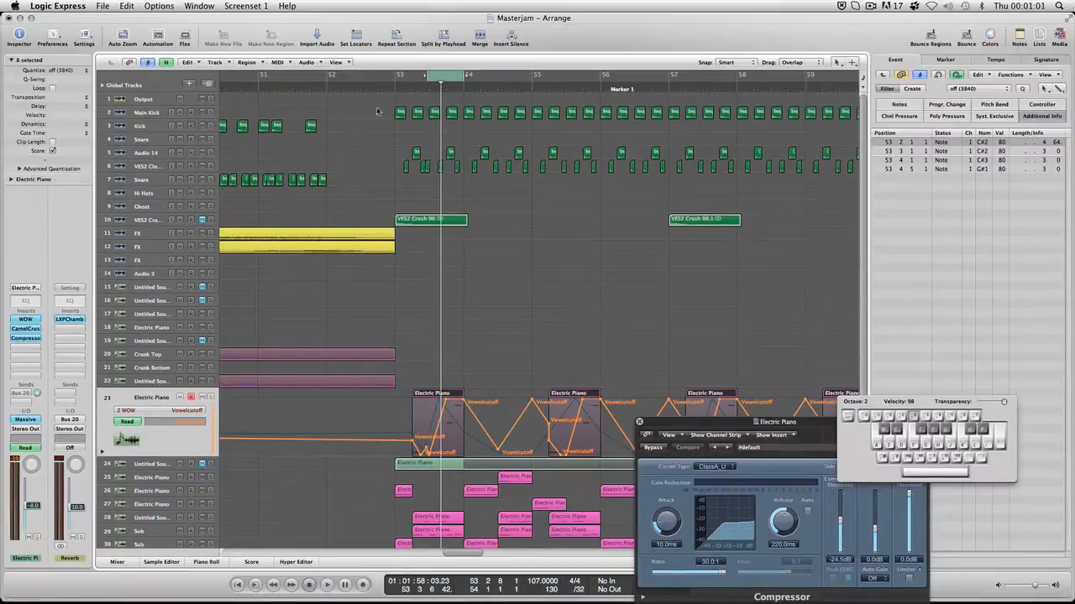
click(449, 75)
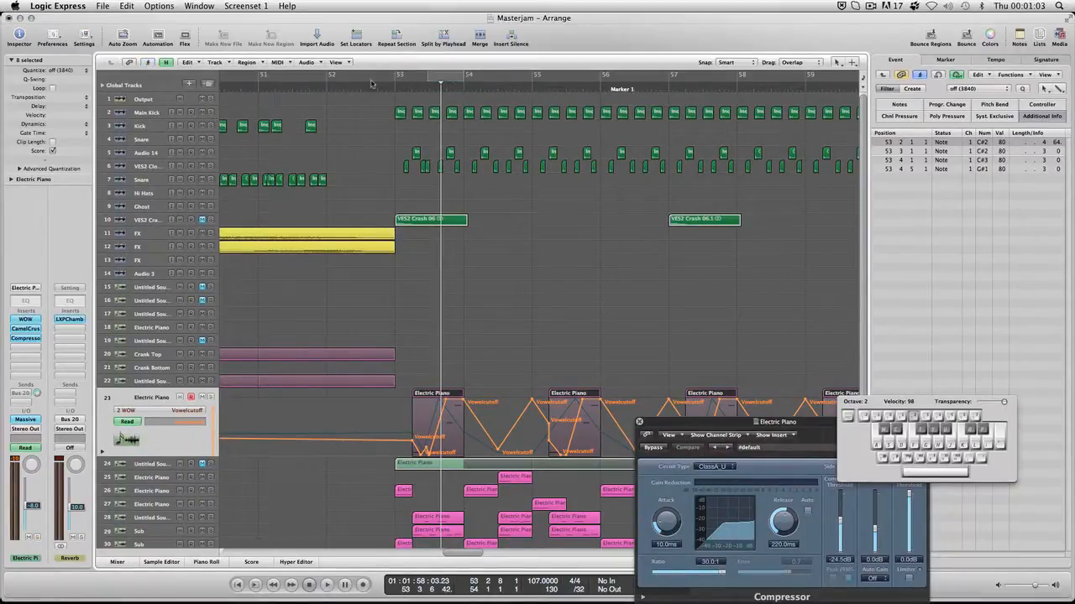
double_click(321, 90)
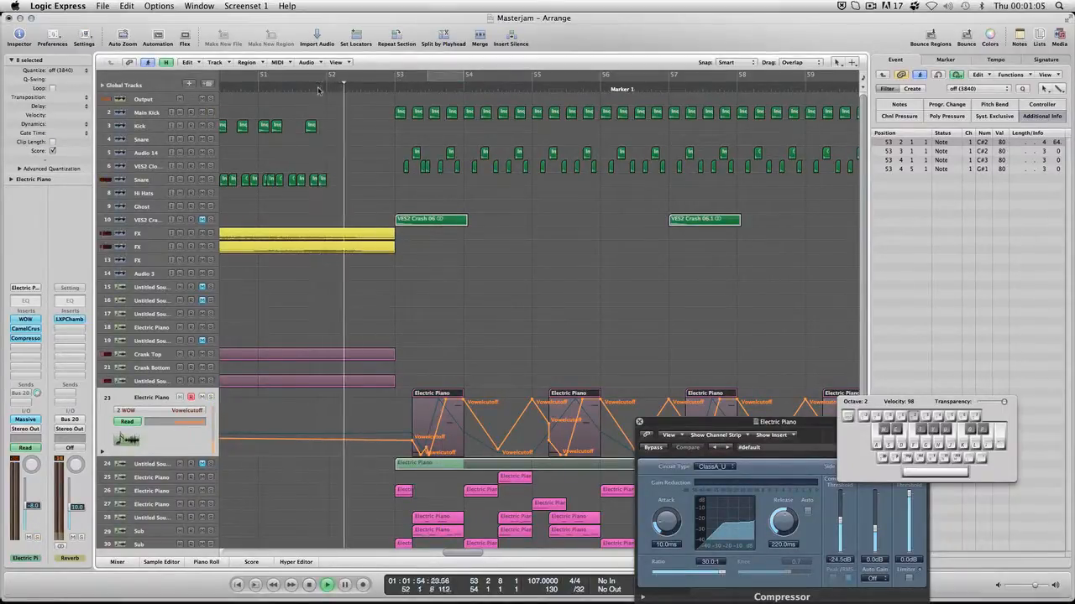